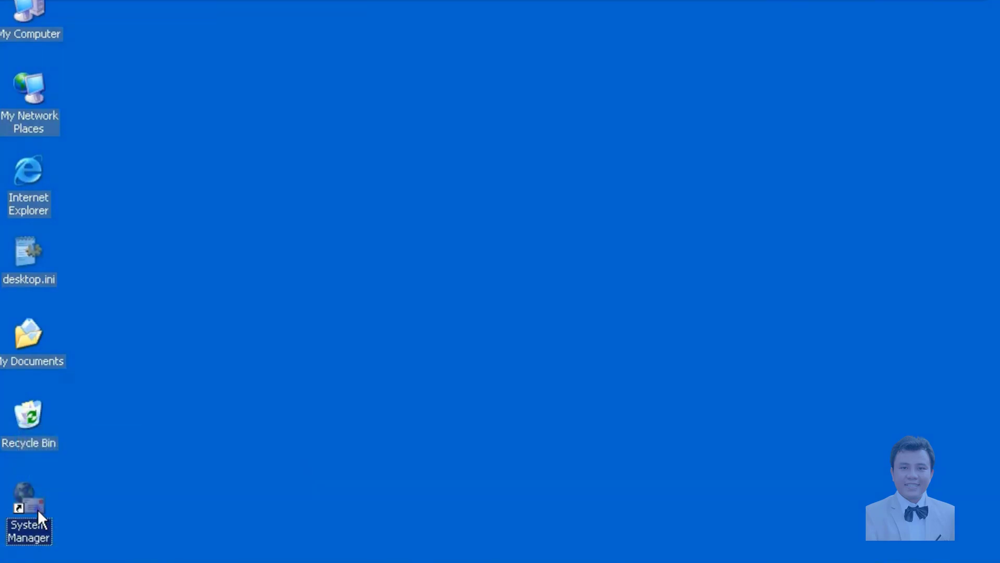
# - Launch Exchange System Manager and open the properties of First Organization (Exchange)
pyautogui.doubleClick(38, 508)
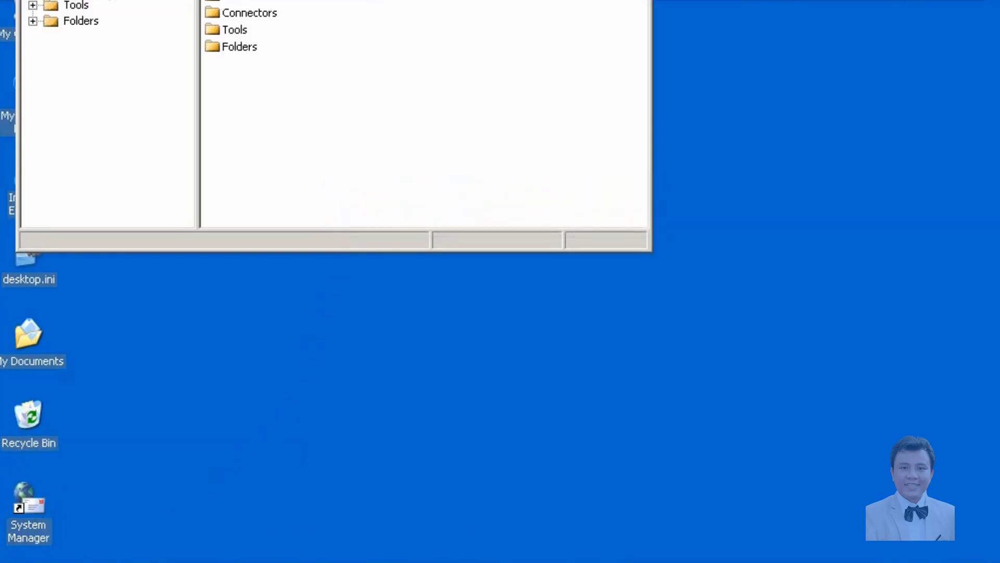
pyautogui.moveTo(334, 1); pyautogui.dragTo(459, 109)
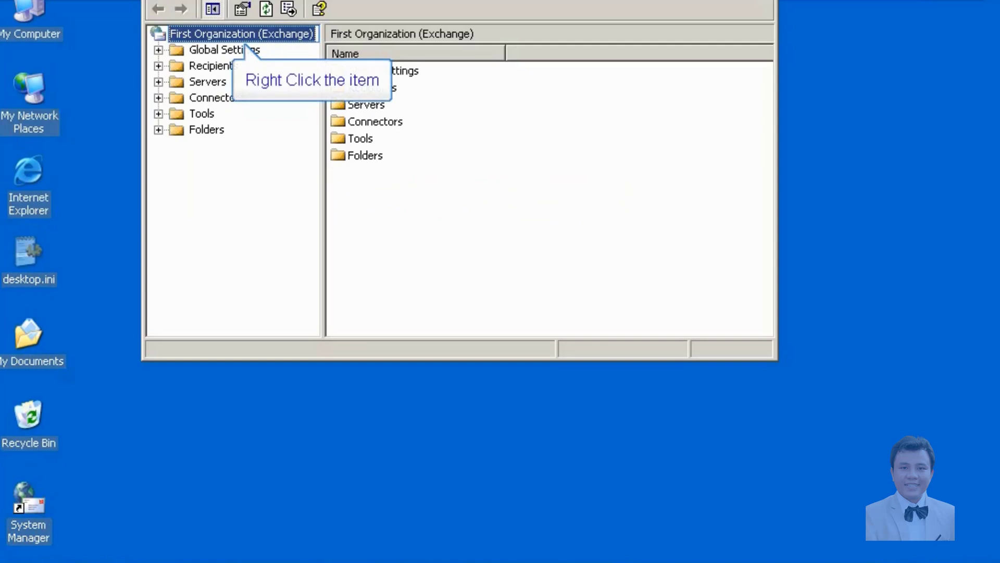
pyautogui.rightClick(226, 33)
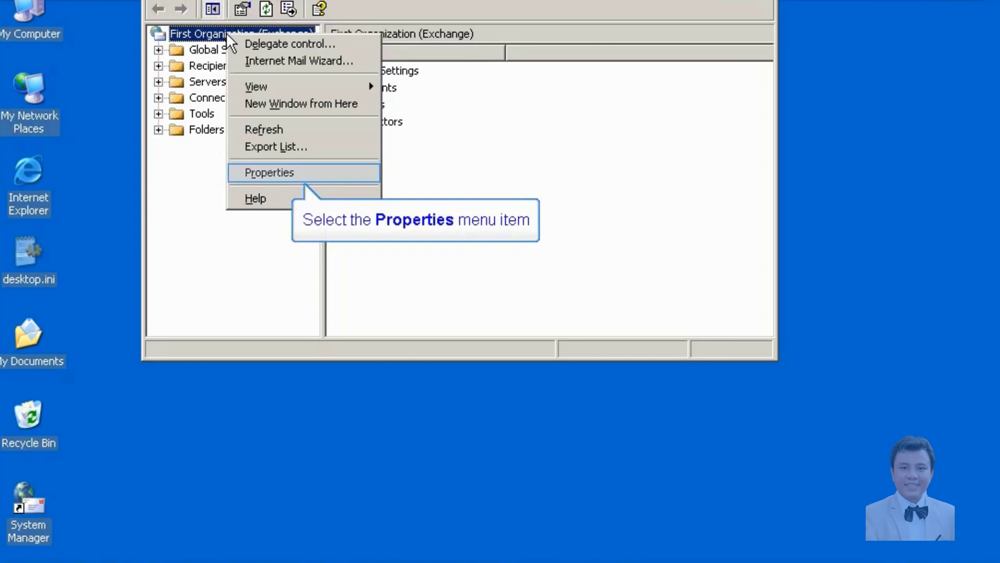
pyautogui.click(275, 167)
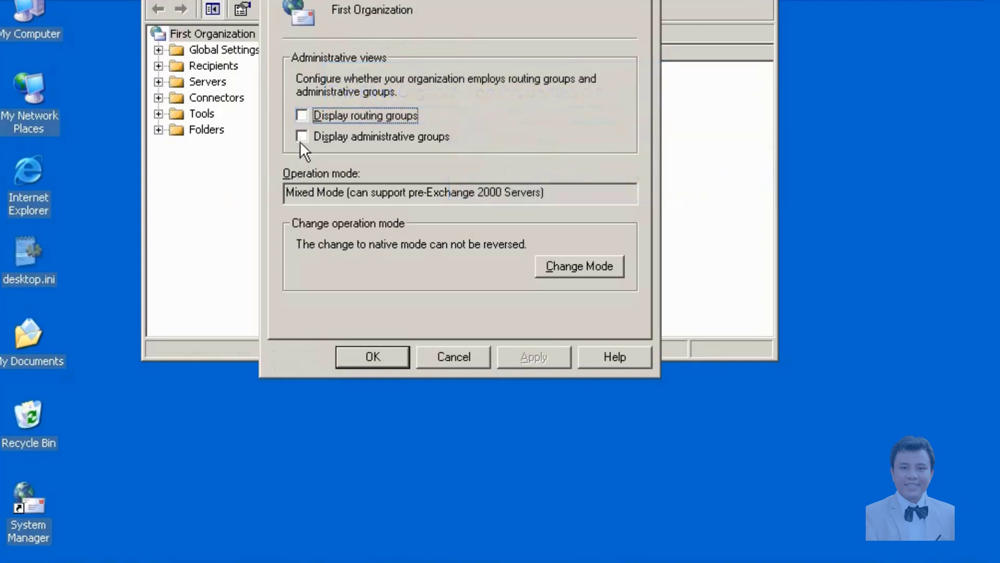
# - Enable the display of routing groups and administrative groups for the organization and apply the change
pyautogui.click(302, 115)
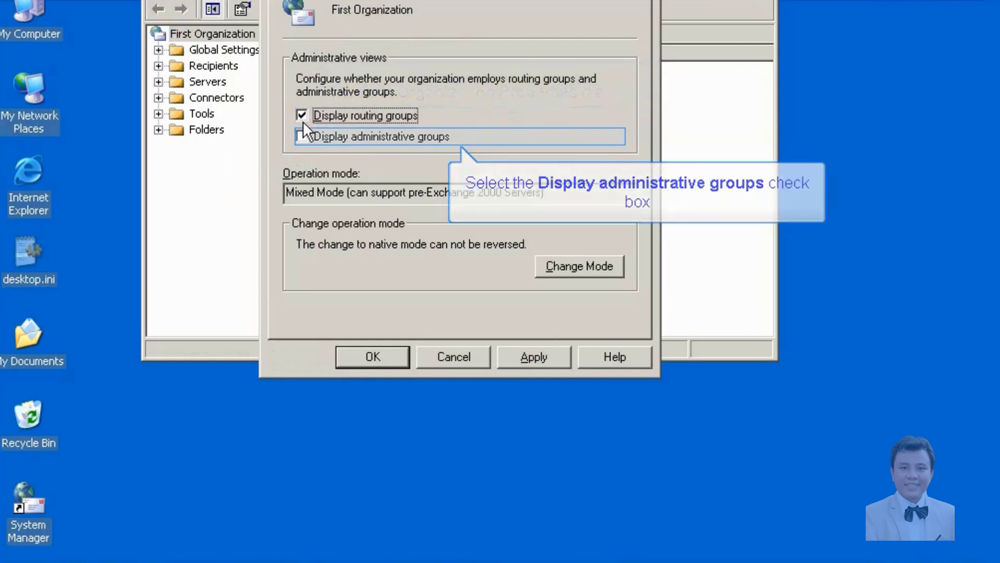
pyautogui.click(302, 136)
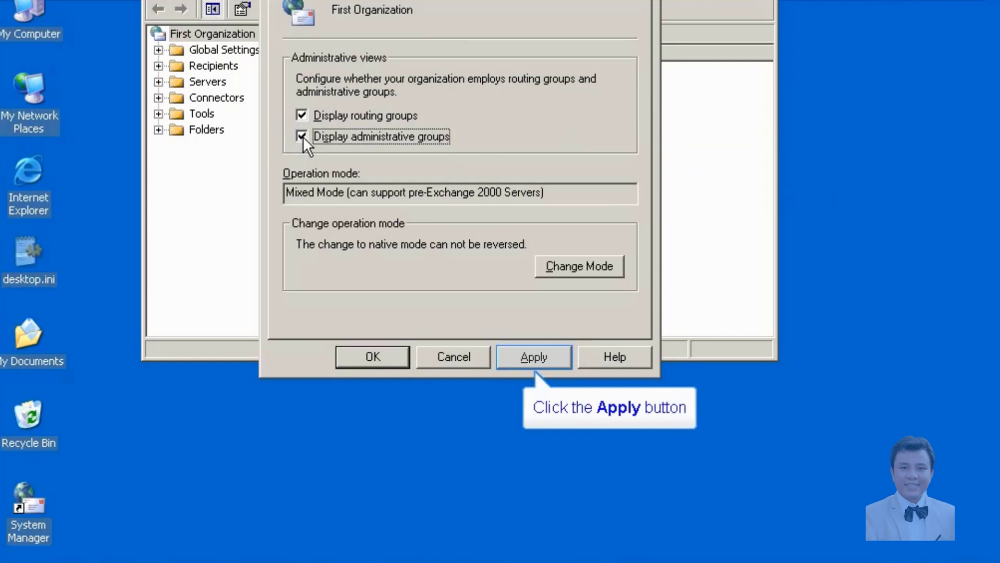
pyautogui.click(531, 354)
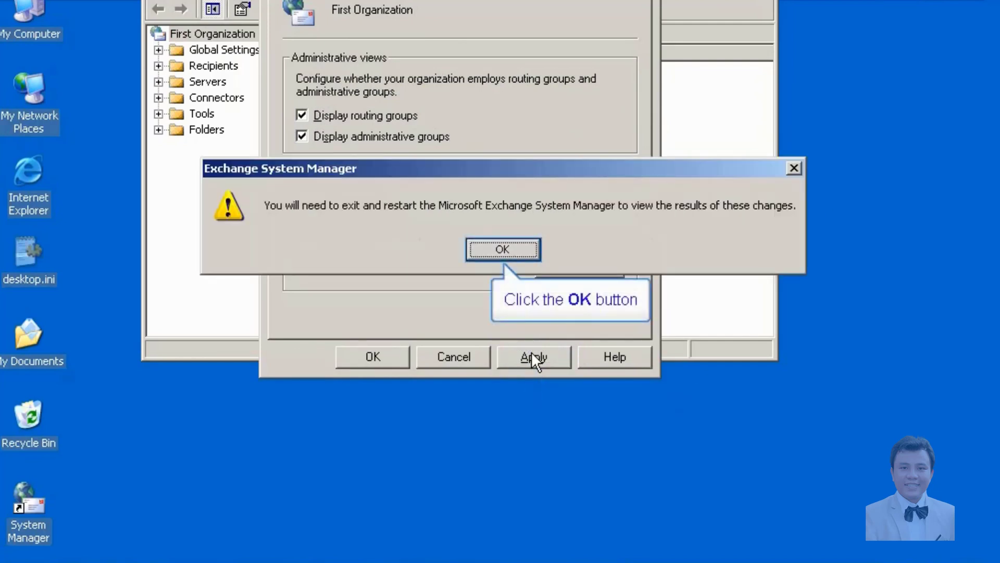
pyautogui.click(483, 253)
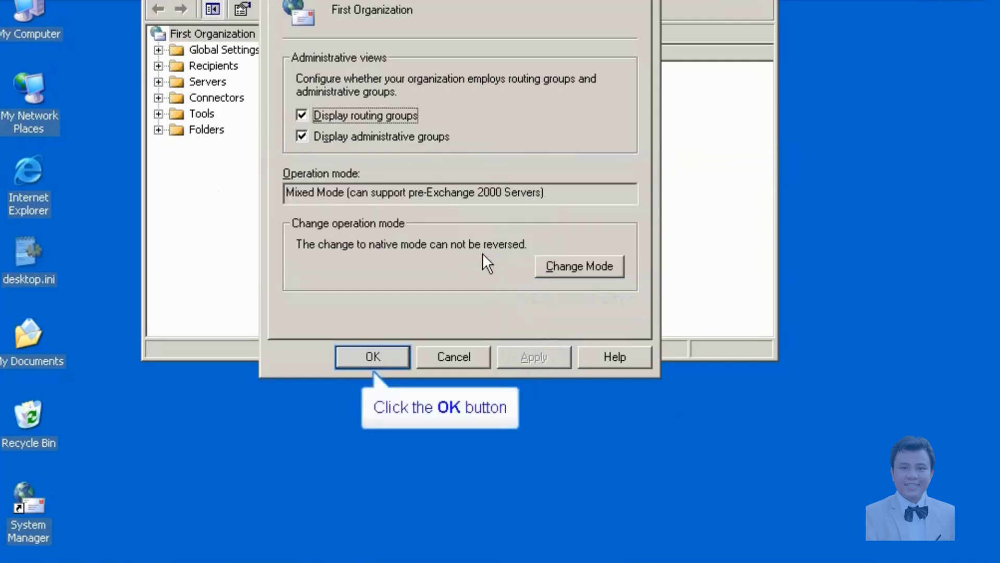
pyautogui.click(374, 355)
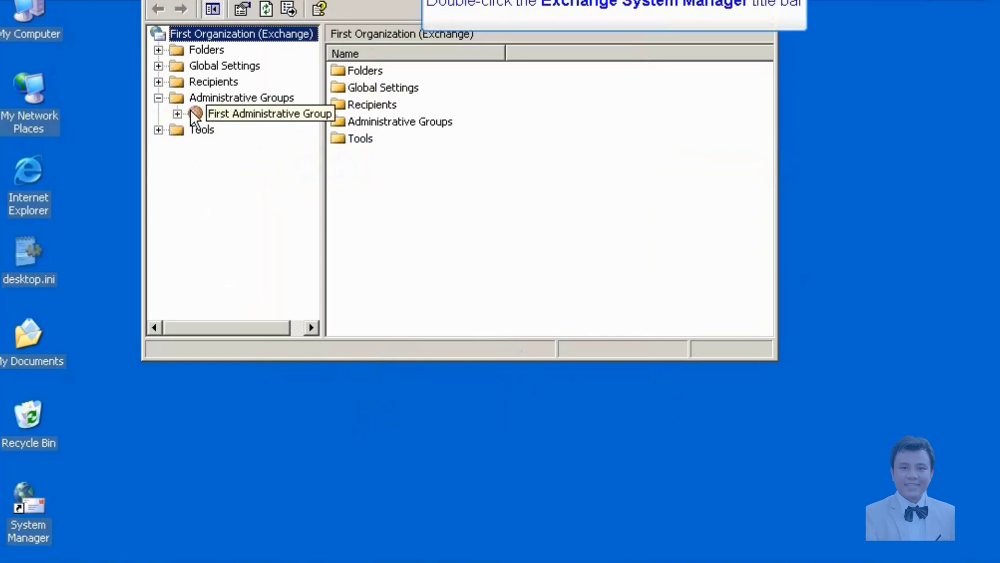
# - Maximize the Exchange System Manager window, widen the console tree, and expand and select First Administrative Group
pyautogui.doubleClick(432, 0)
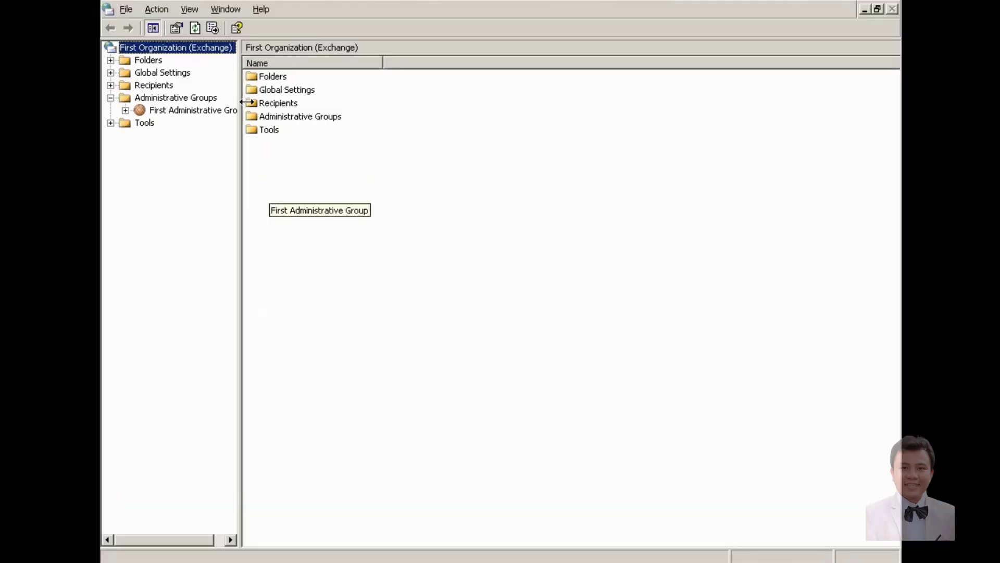
pyautogui.moveTo(240, 100); pyautogui.dragTo(326, 101)
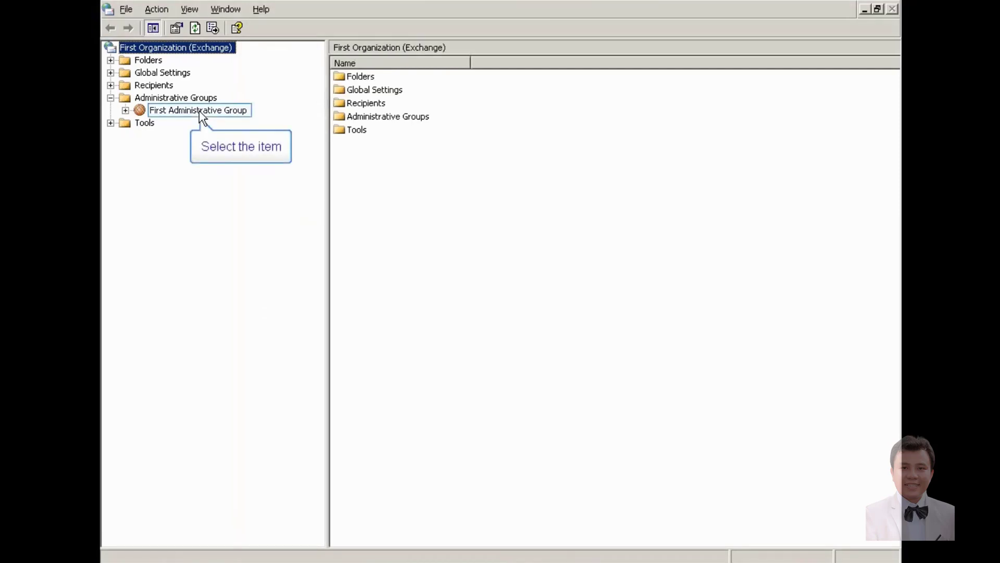
pyautogui.click(125, 111)
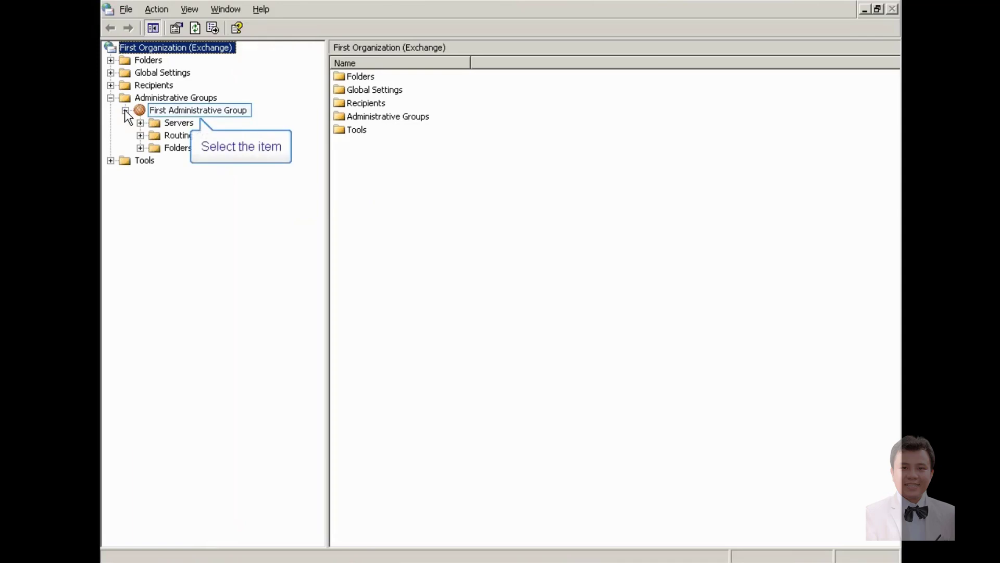
pyautogui.click(176, 110)
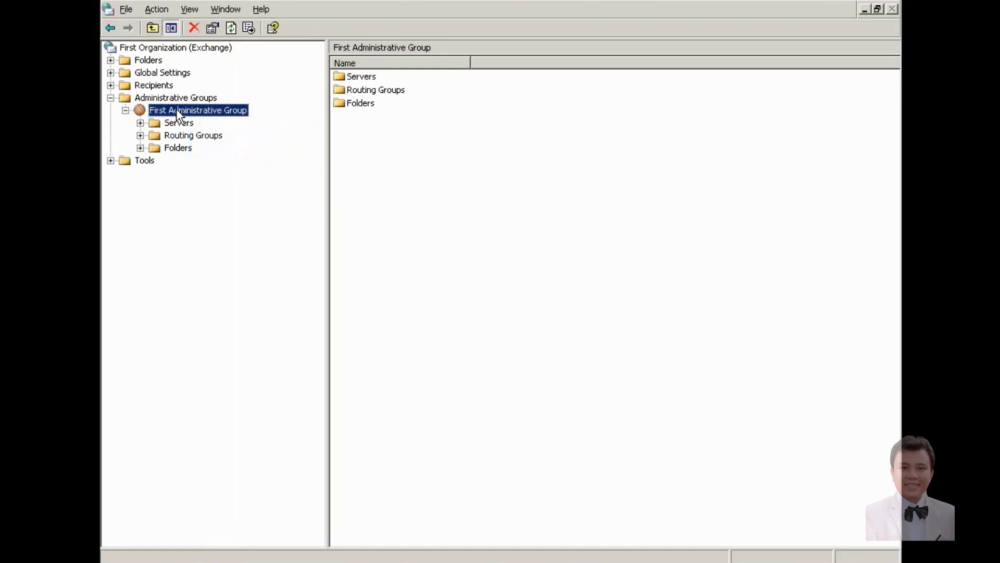
# - Create a system policy container in First Administrative Group
pyautogui.rightClick(176, 108)
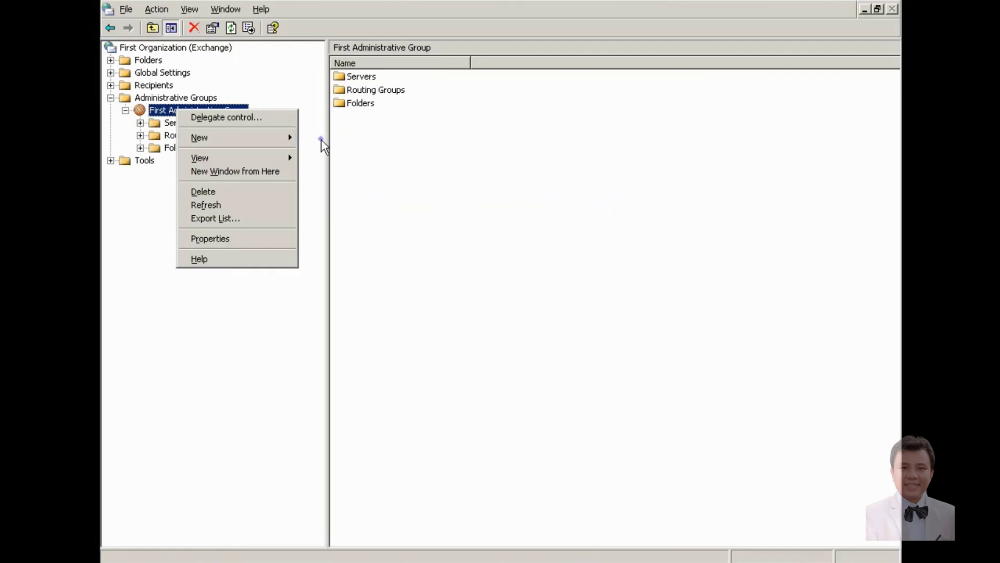
pyautogui.press('Escape')
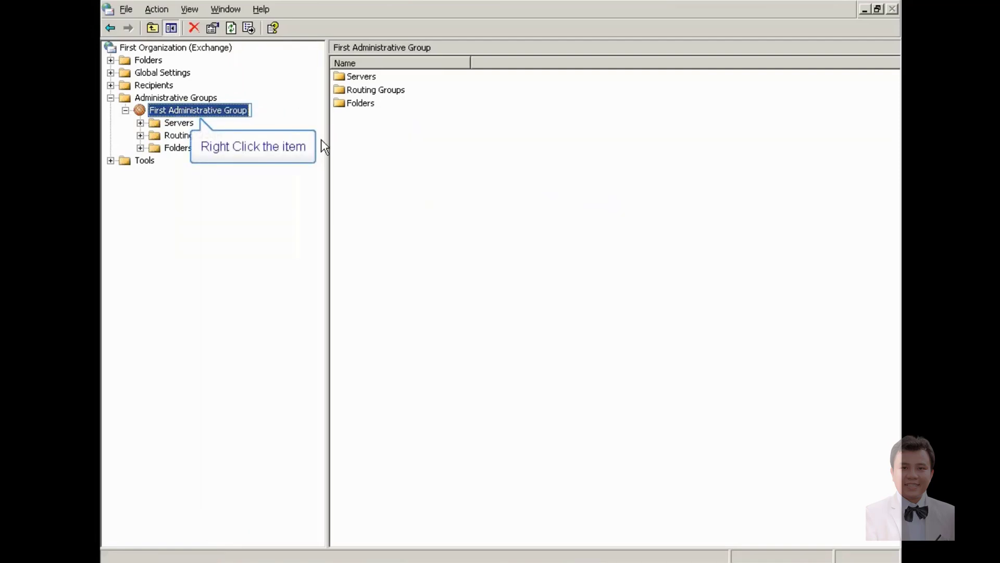
pyautogui.rightClick(192, 111)
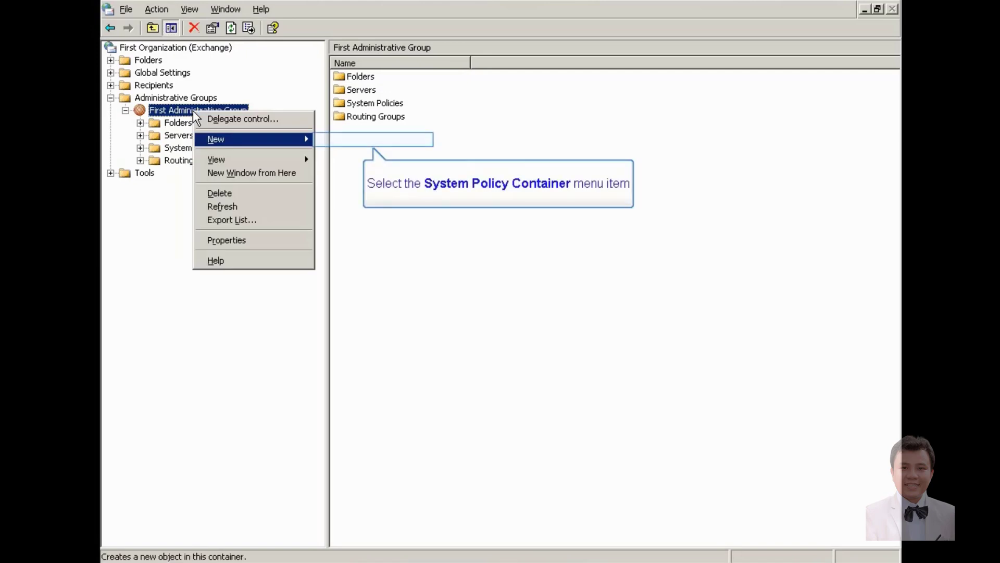
pyautogui.click(334, 142)
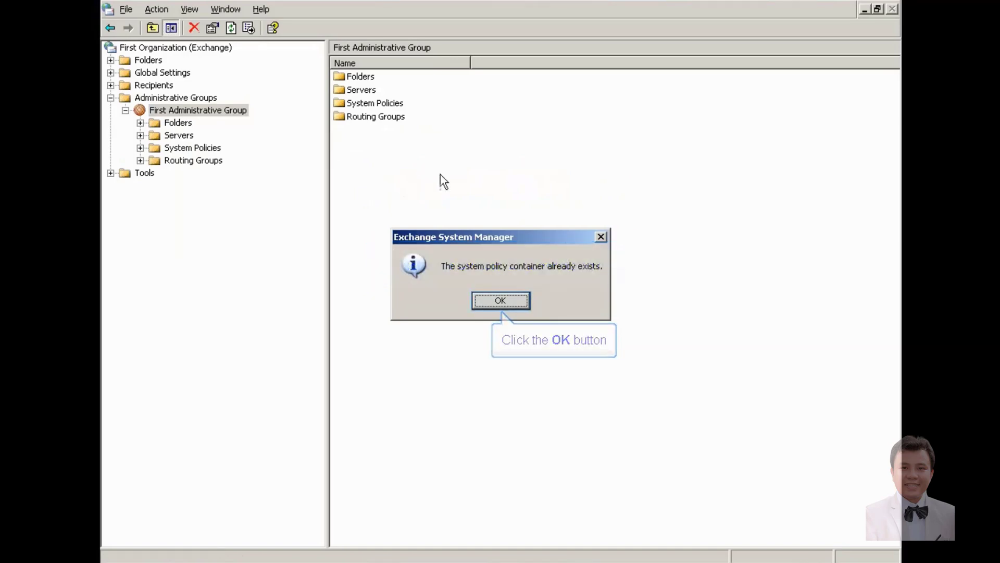
pyautogui.click(486, 303)
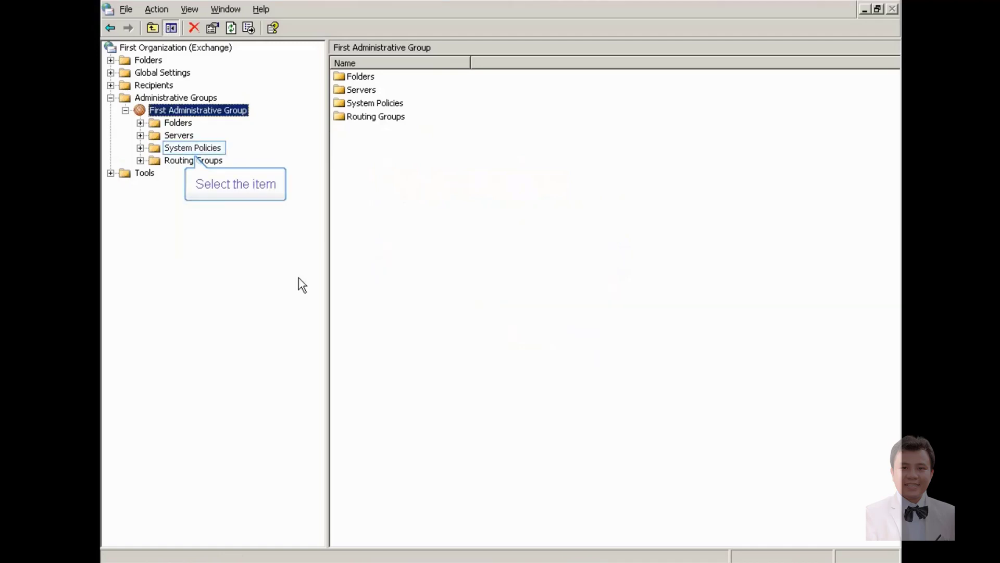
# - Start a new mailbox store policy in System Policies with the General, Database, Limits and Full-Text Indexing property pages
pyautogui.click(177, 143)
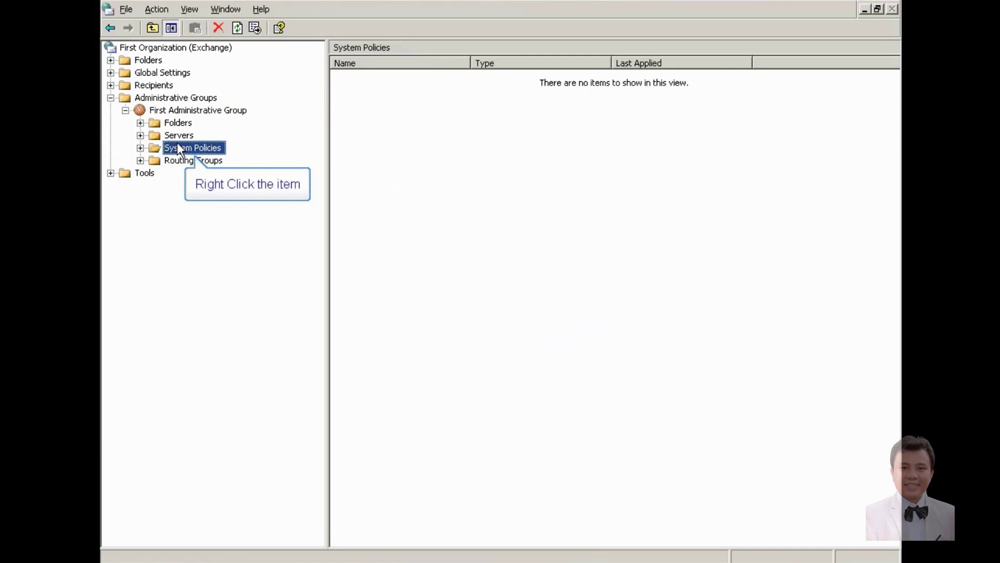
pyautogui.rightClick(179, 149)
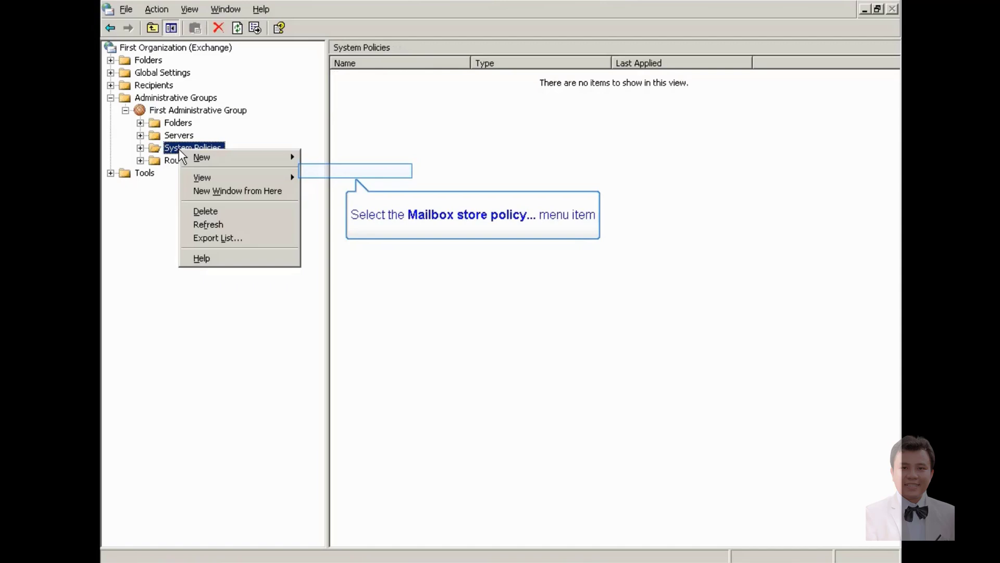
pyautogui.moveTo(273, 156)
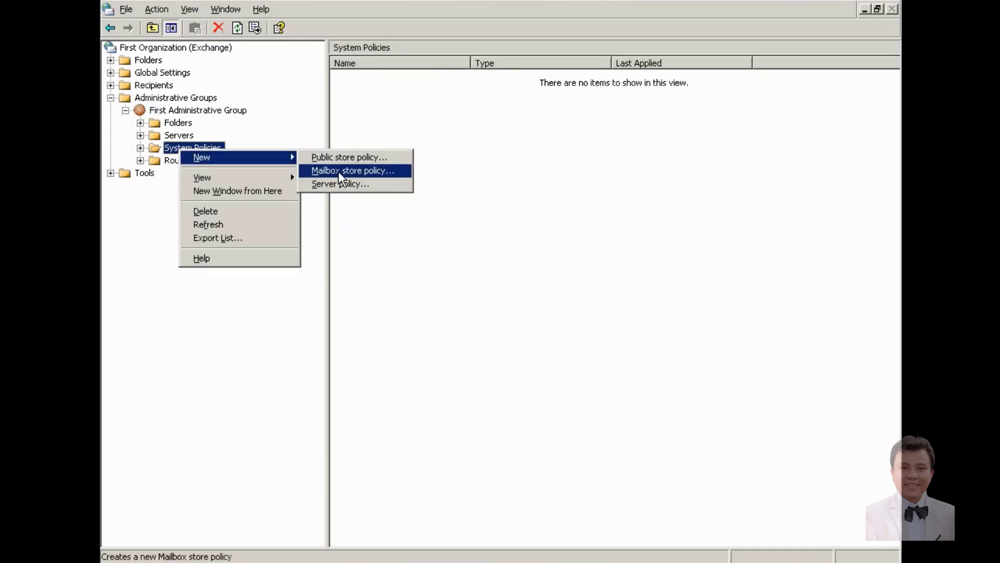
pyautogui.click(339, 170)
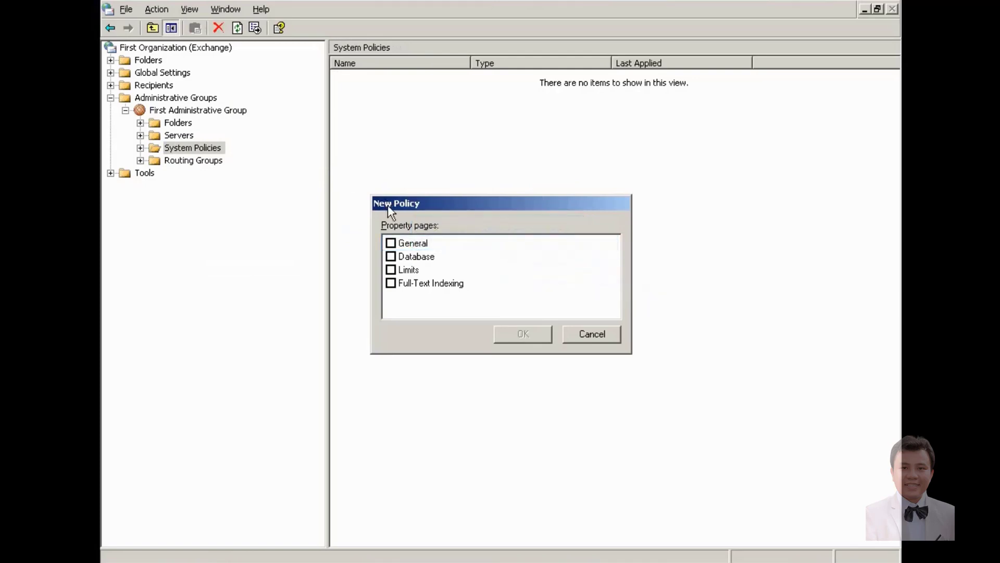
pyautogui.click(390, 243)
pyautogui.click(391, 256)
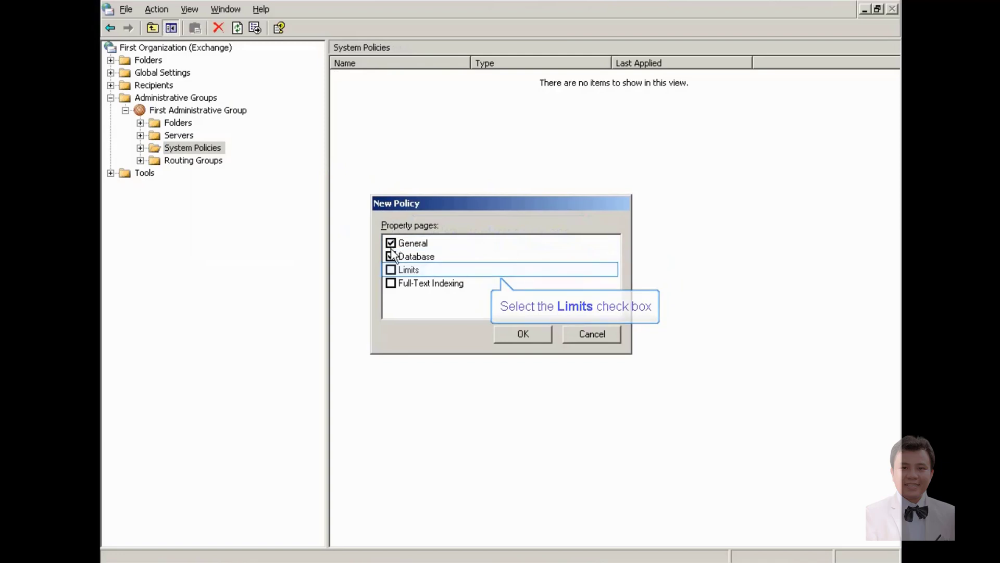
pyautogui.click(391, 270)
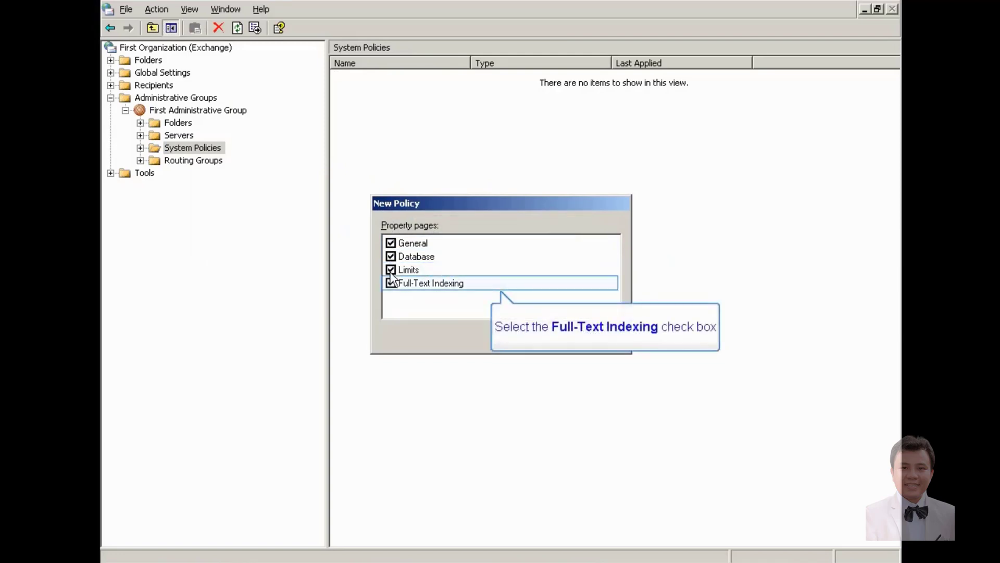
pyautogui.click(391, 283)
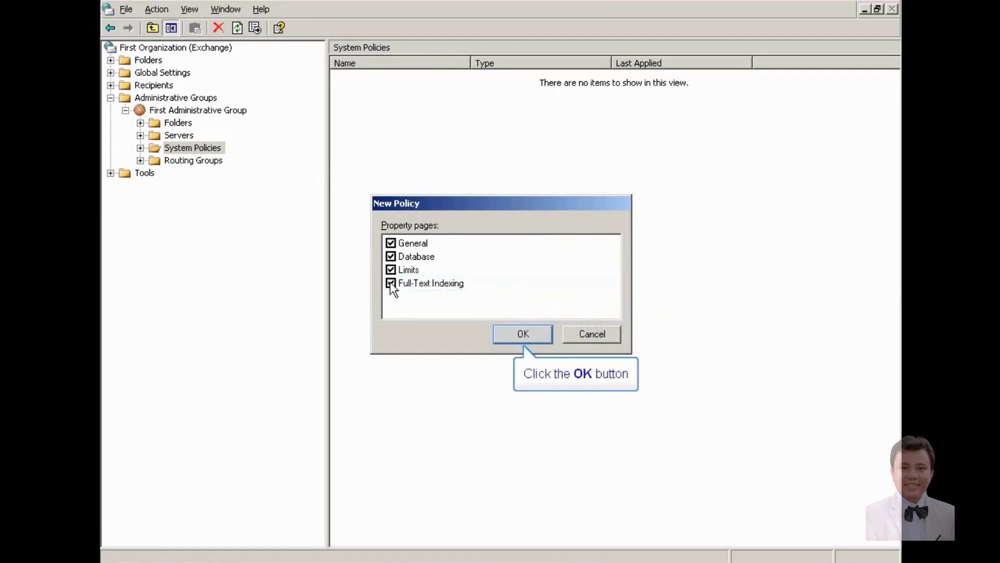
pyautogui.click(522, 334)
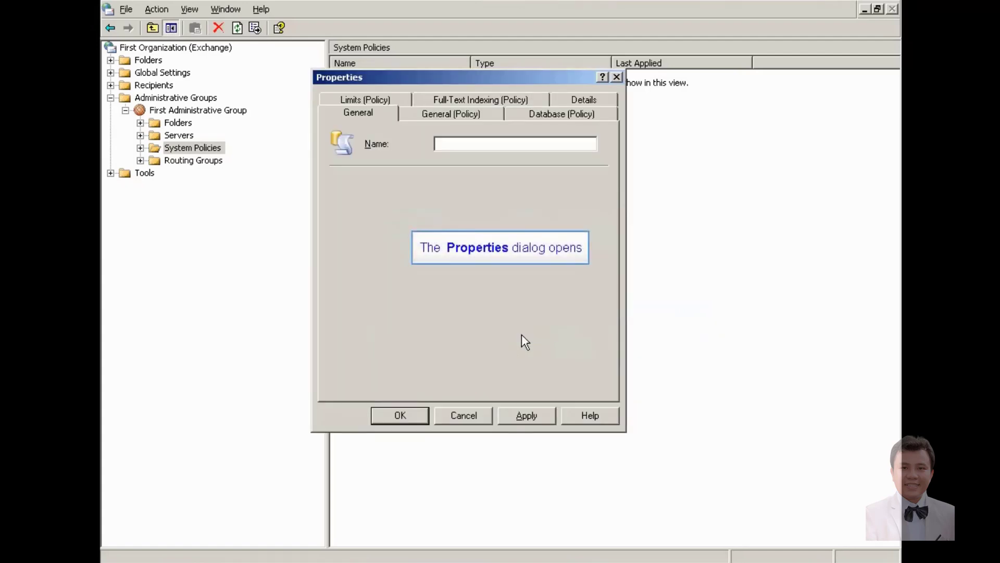
# - Name the new mailbox store policy "all mailbox storage policy" and save it
pyautogui.write('all')
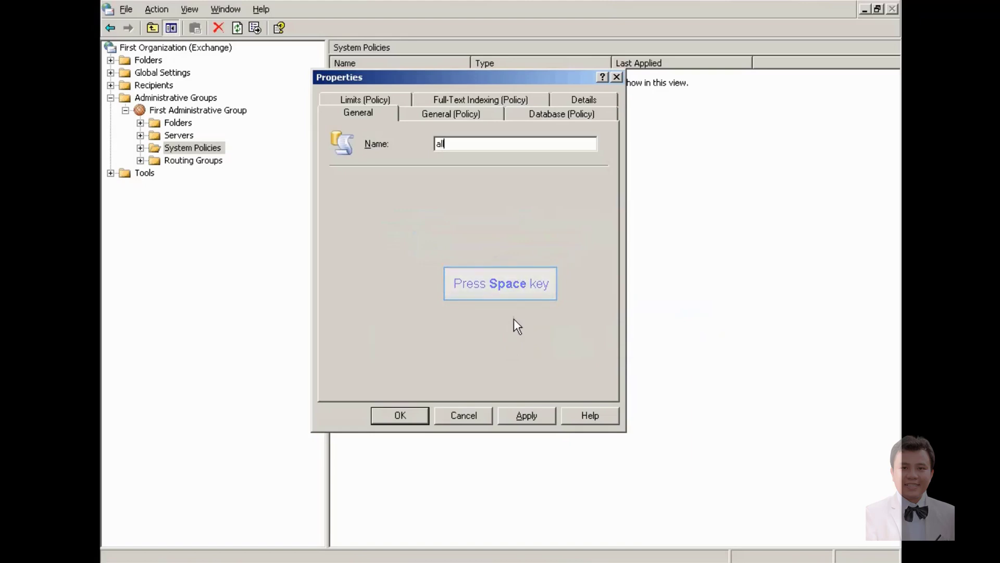
pyautogui.write(' mai')
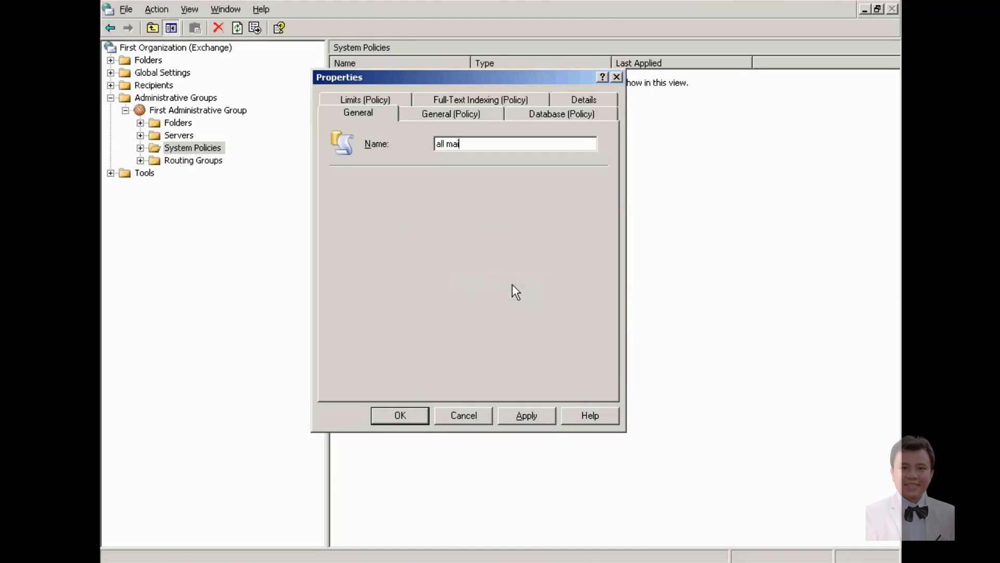
pyautogui.write('lbox')
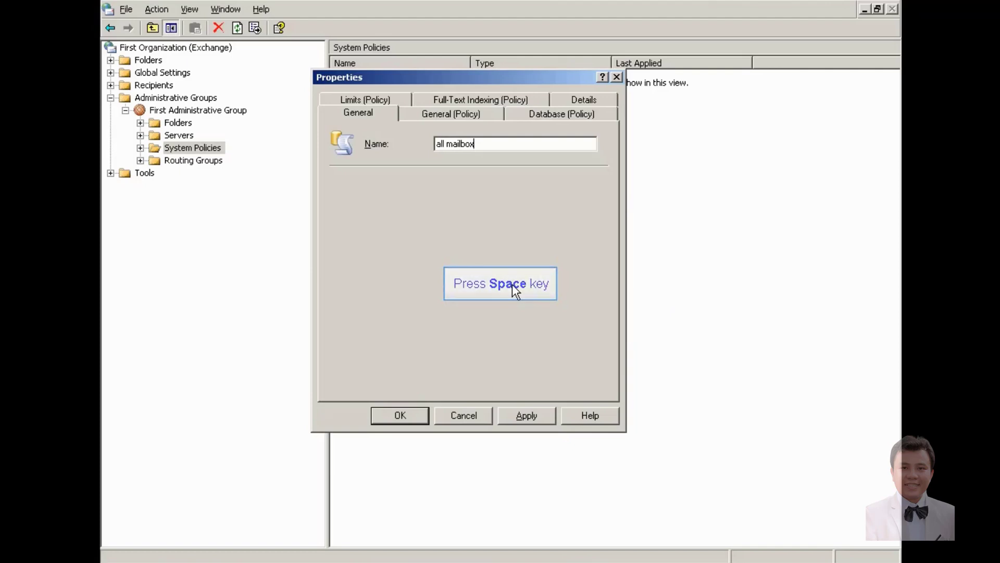
pyautogui.write(' st')
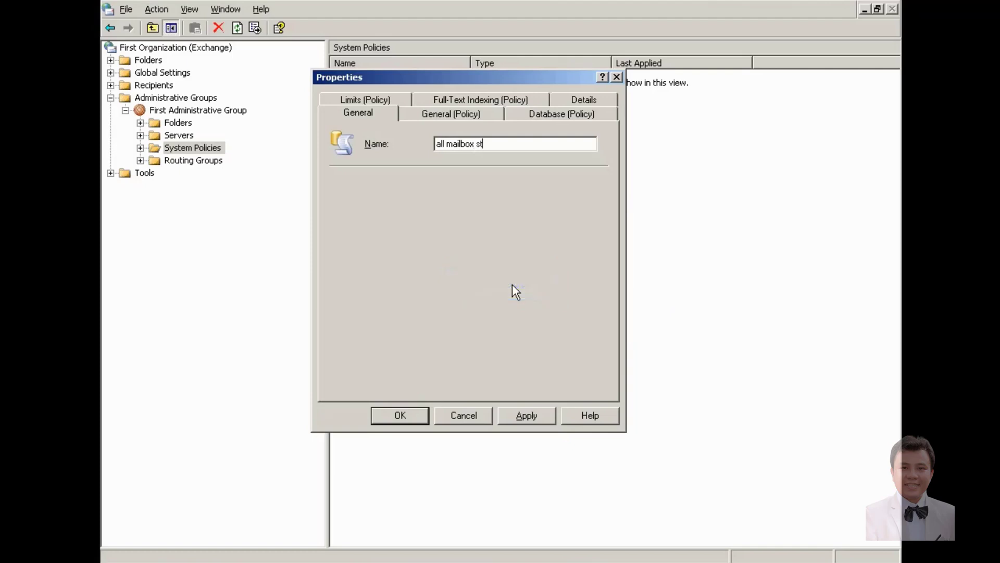
pyautogui.write('orage')
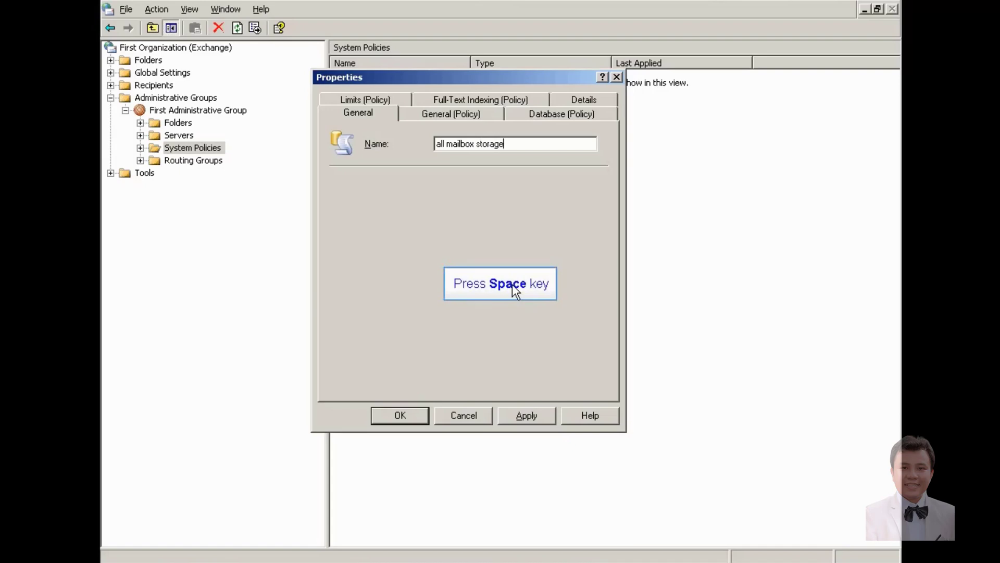
pyautogui.write(' po')
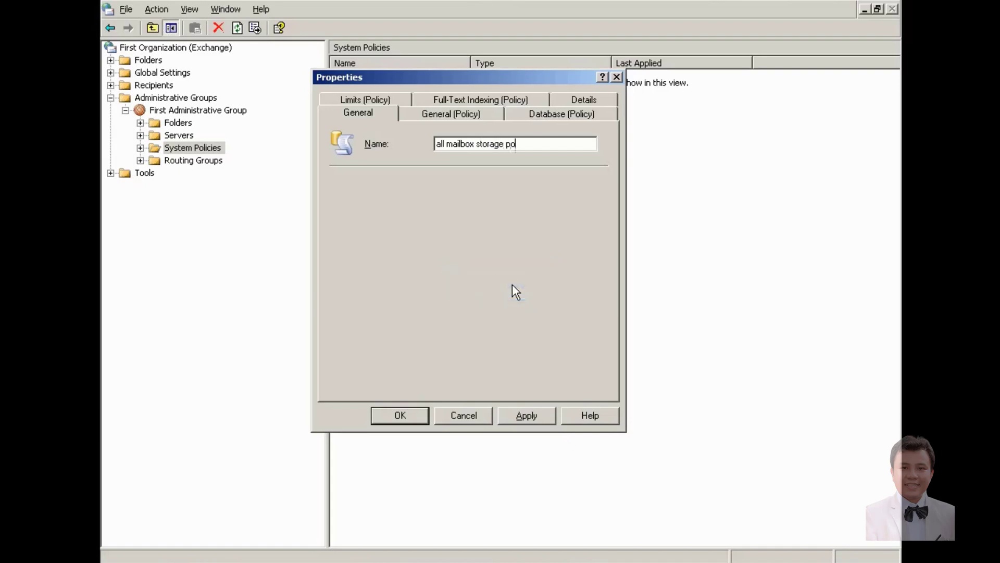
pyautogui.write('licy')
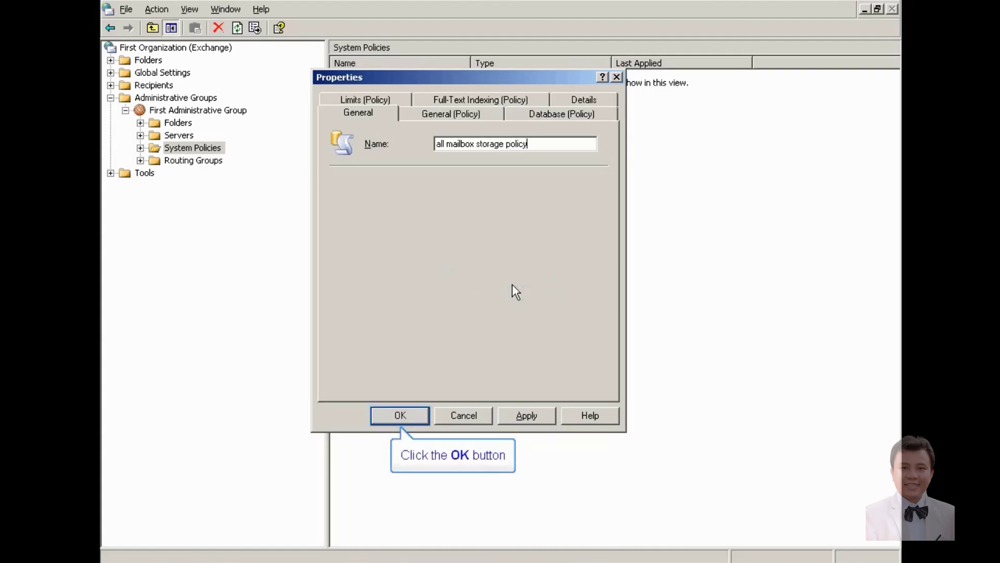
pyautogui.click(406, 415)
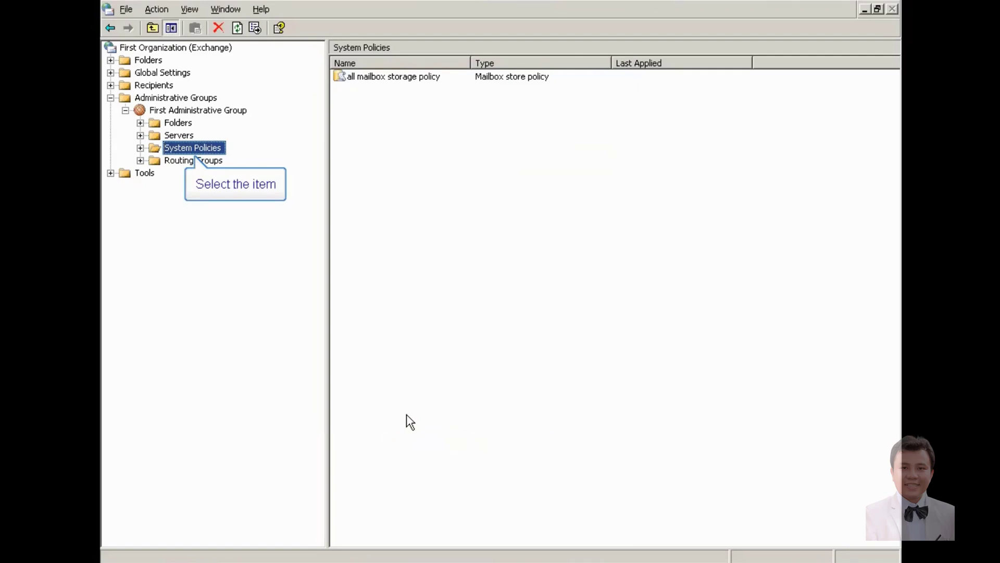
# - Add the mailbox stores "5mb store" and "no-limit" to the "all mailbox storage policy" and accept the addition
pyautogui.click(141, 148)
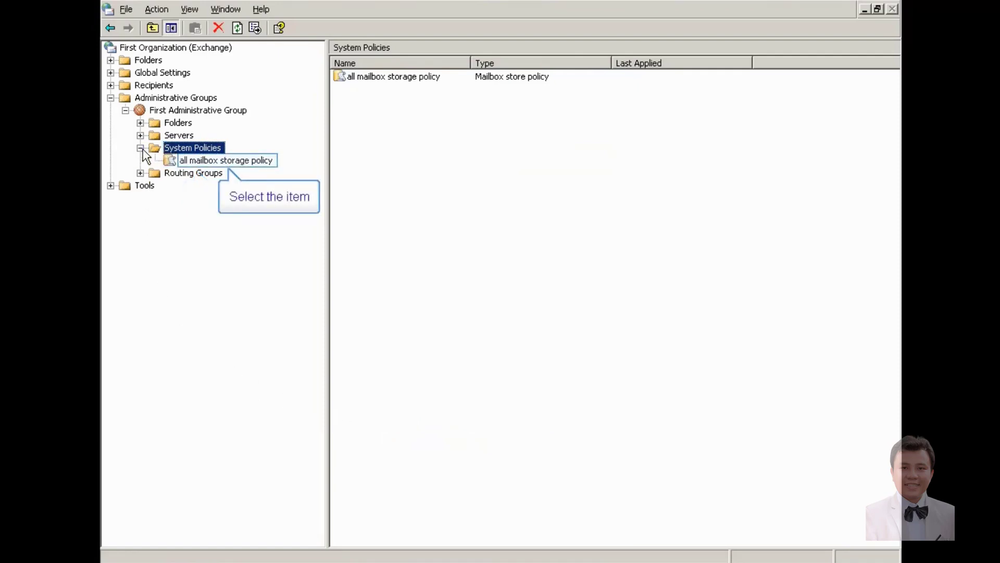
pyautogui.click(199, 161)
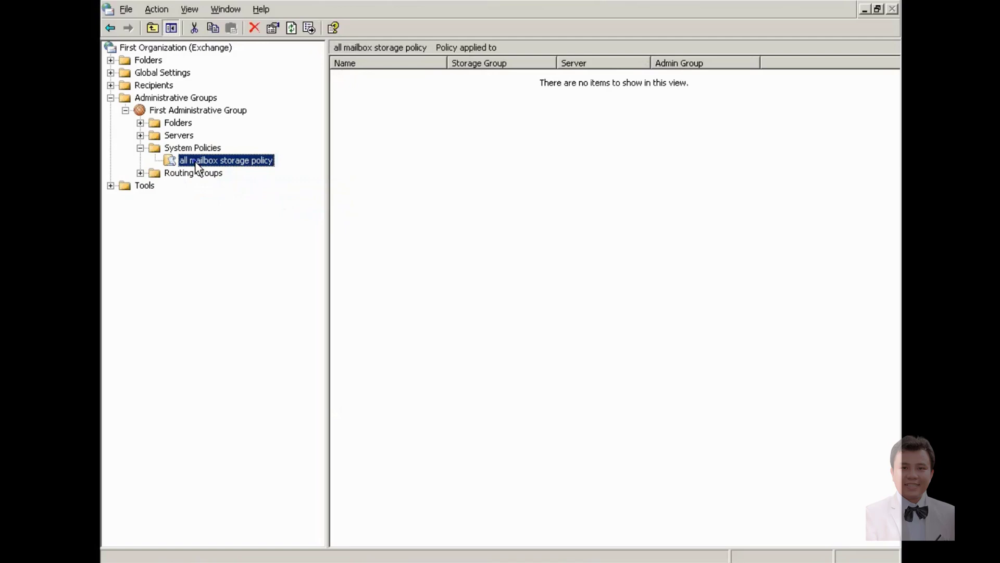
pyautogui.rightClick(195, 162)
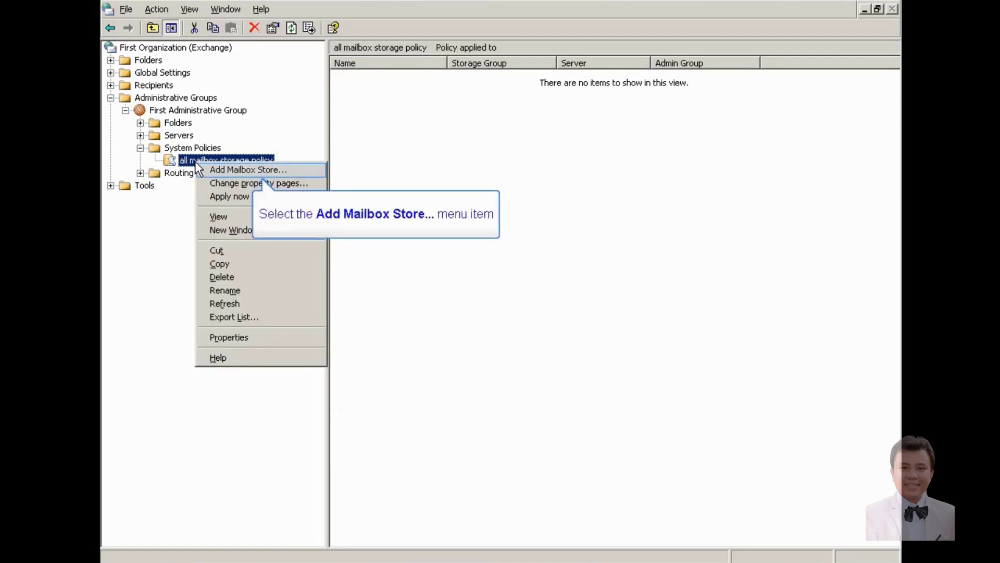
pyautogui.click(230, 172)
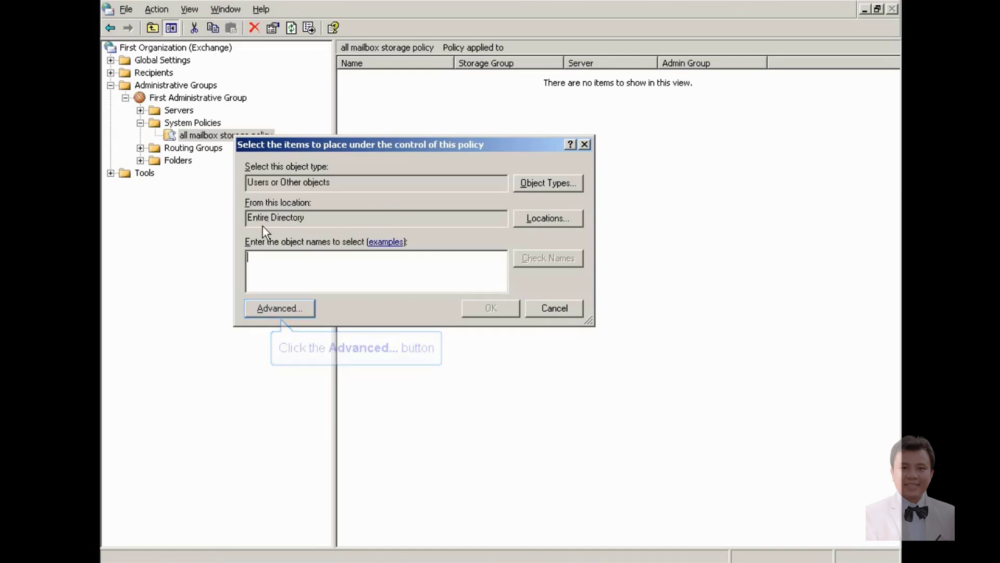
pyautogui.click(268, 308)
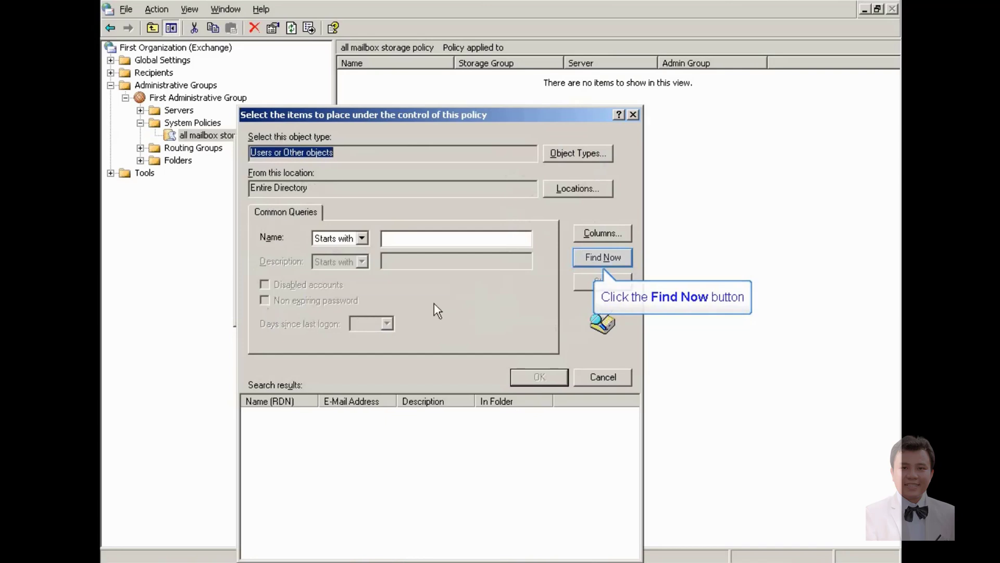
pyautogui.click(613, 256)
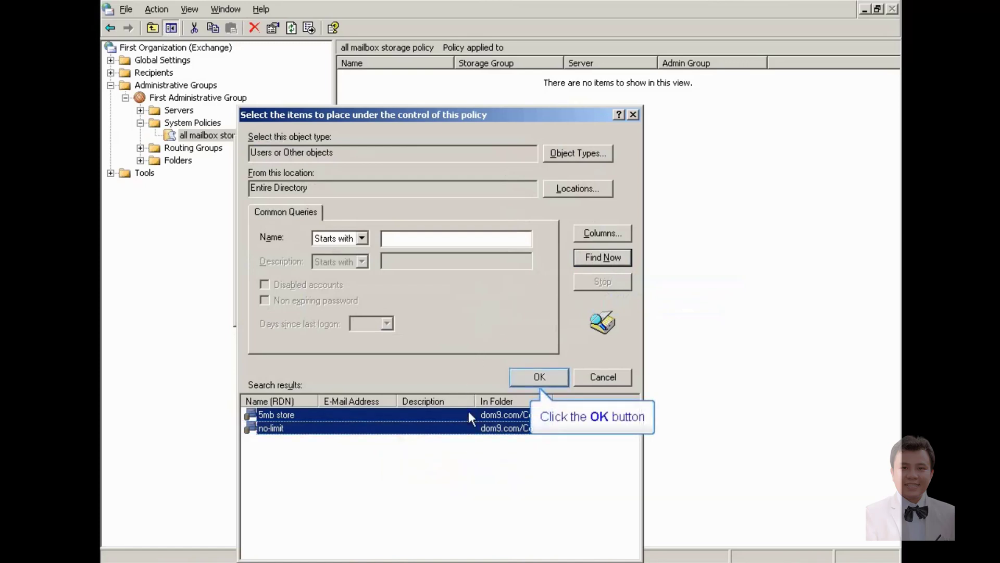
pyautogui.click(535, 380)
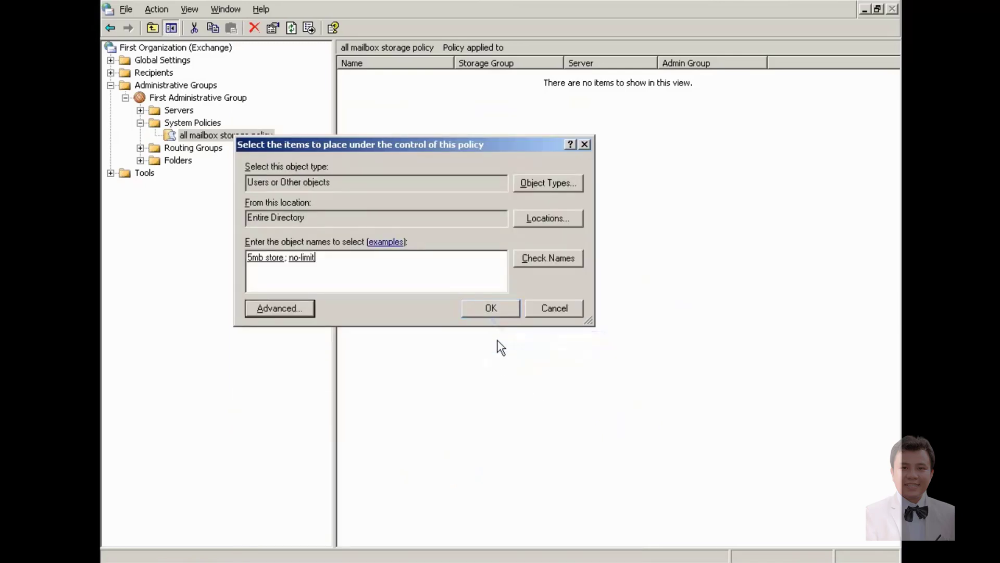
pyautogui.click(495, 310)
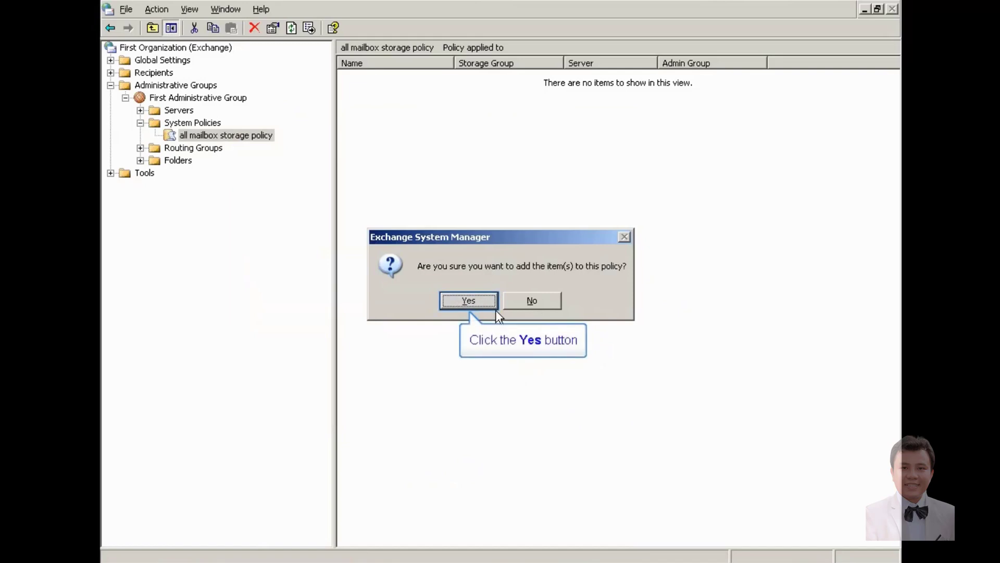
pyautogui.click(464, 300)
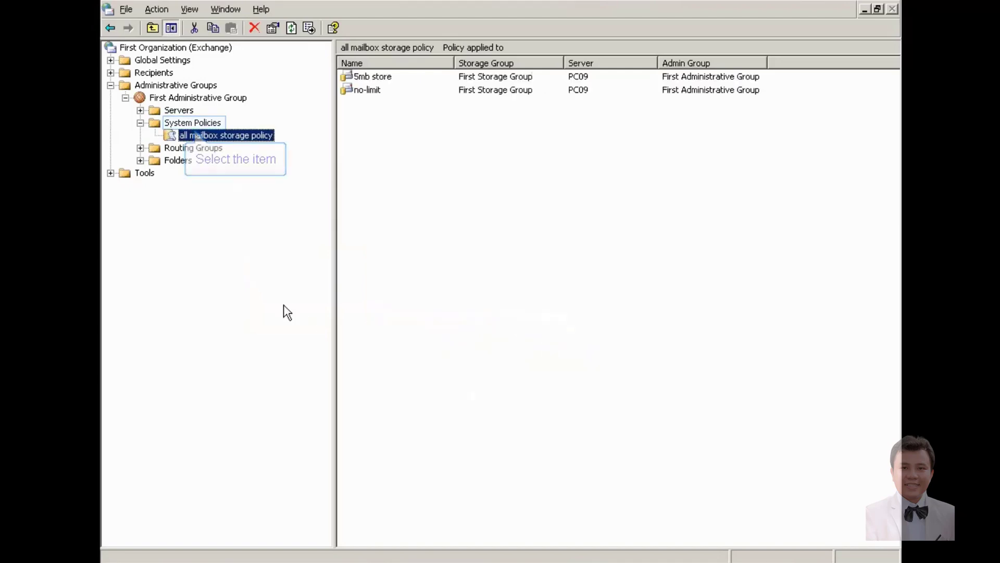
# - Start a new server policy in System Policies with the General property page and name it "server policy exchange"
pyautogui.click(204, 123)
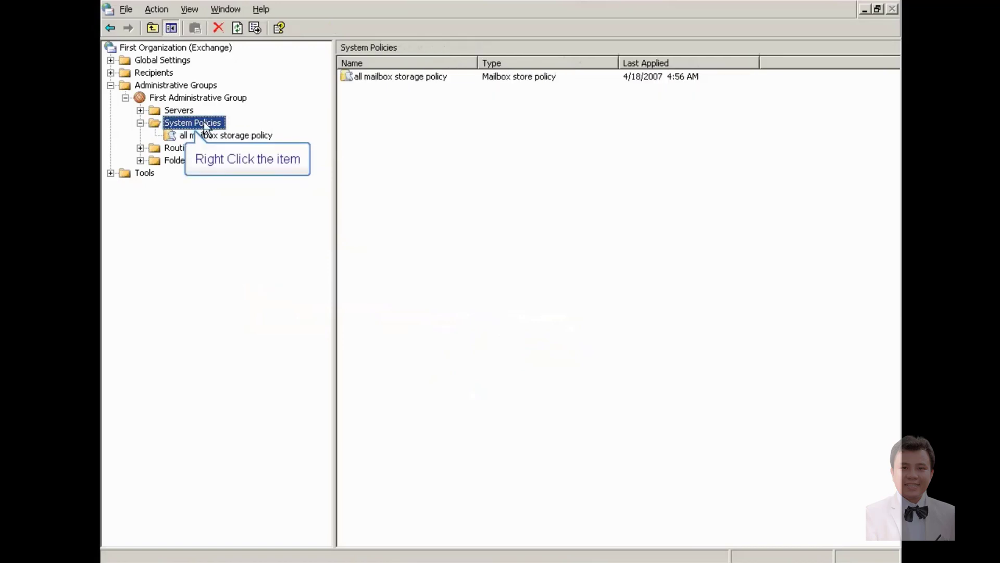
pyautogui.rightClick(205, 122)
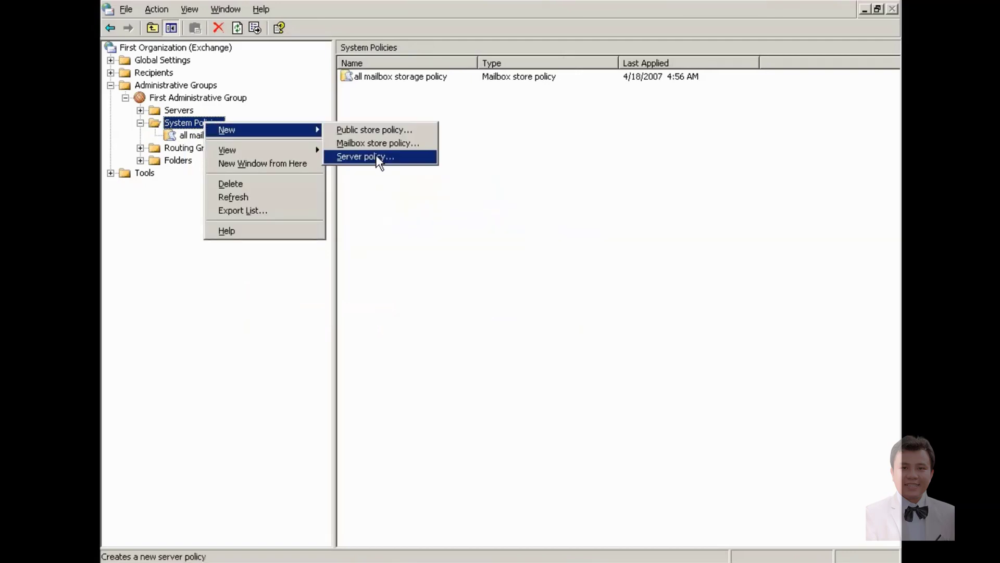
pyautogui.click(376, 154)
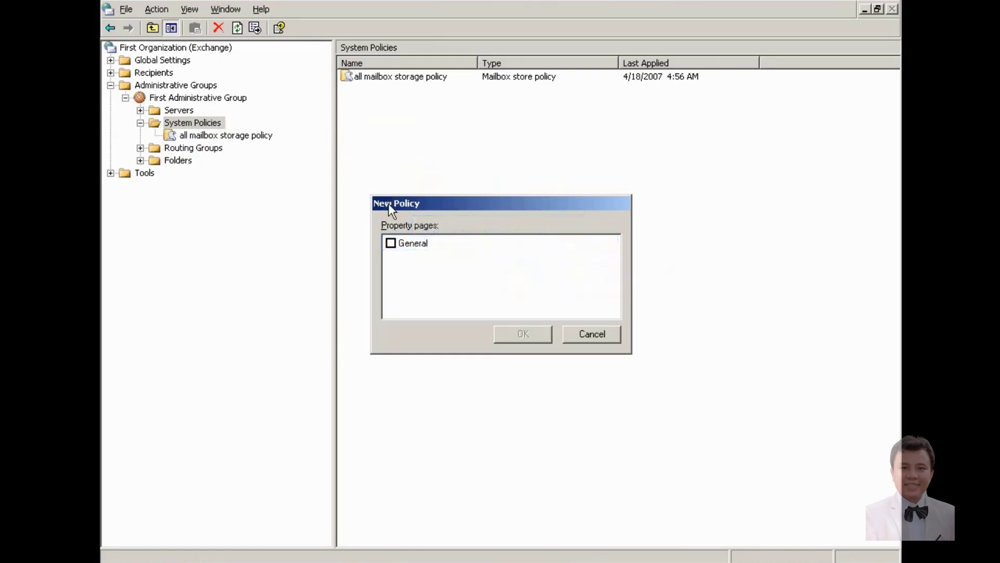
pyautogui.click(390, 243)
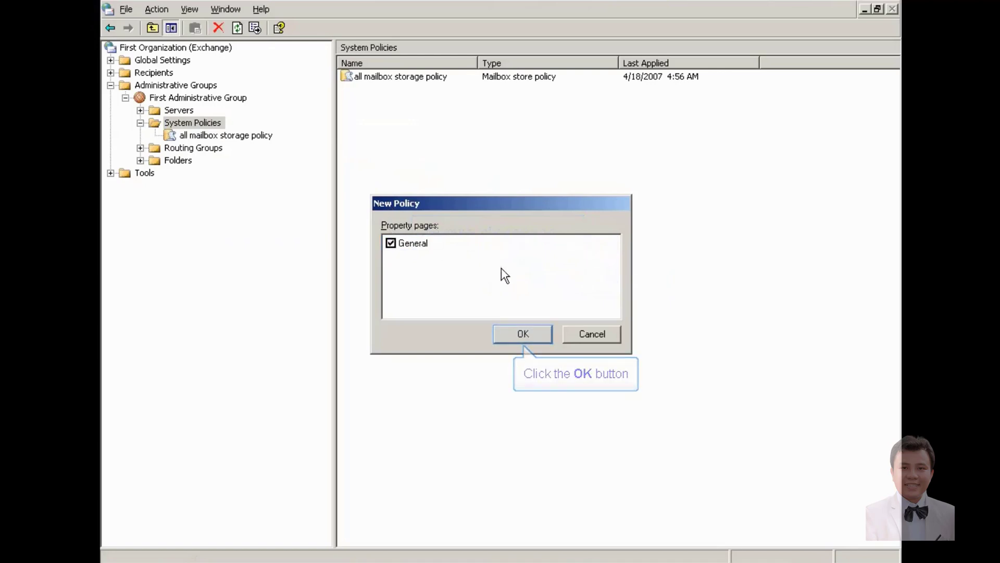
pyautogui.click(529, 333)
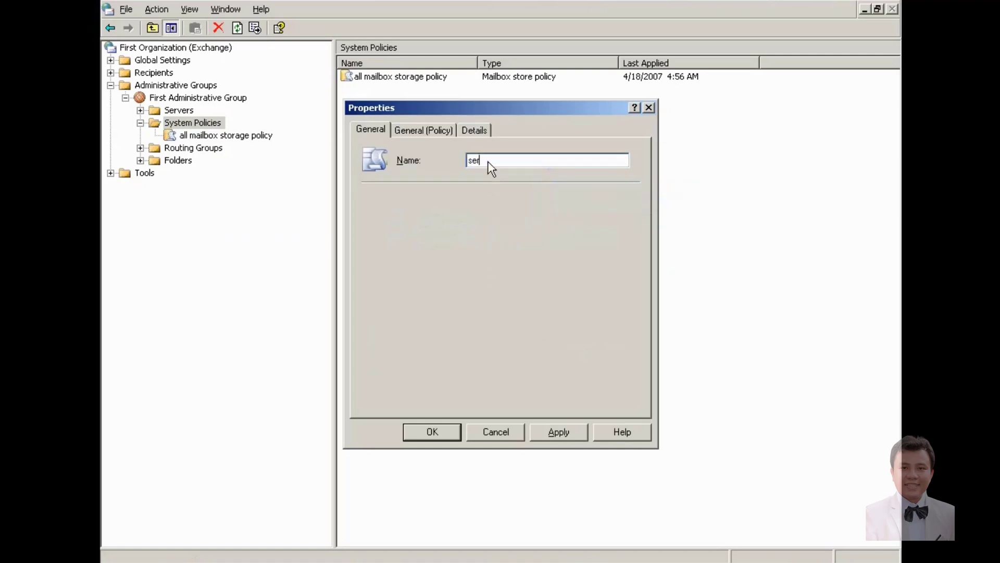
pyautogui.write('server policy exchan')
# - Enable subject logging and display, message tracking, and removal of log files older than 1 day in the server policy, and save it
pyautogui.click(442, 130)
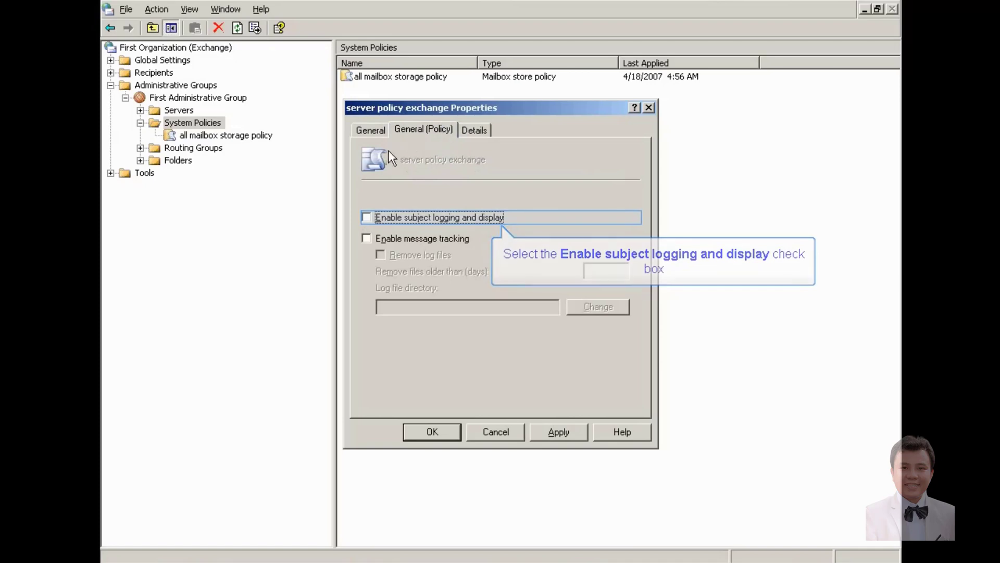
pyautogui.click(370, 217)
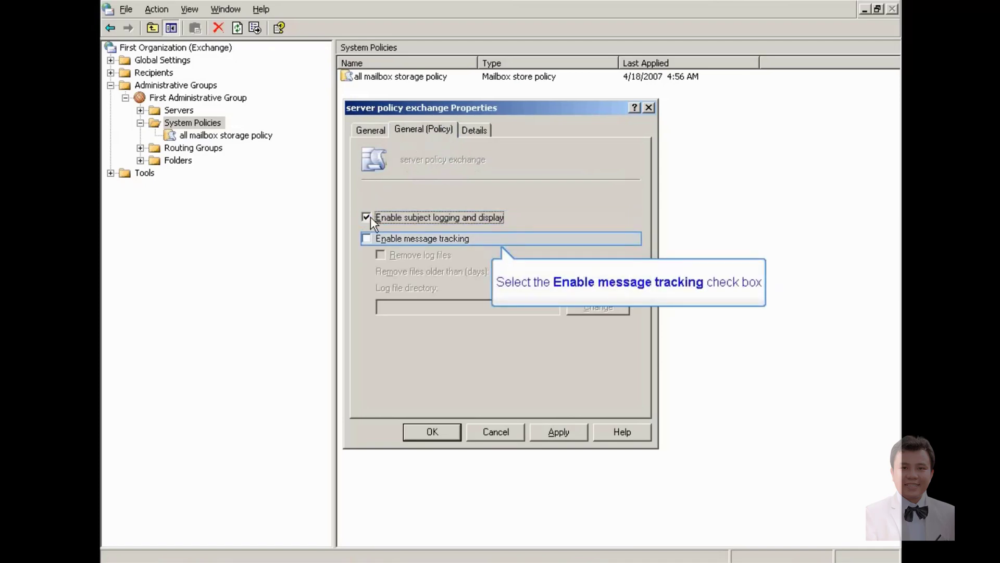
pyautogui.click(366, 238)
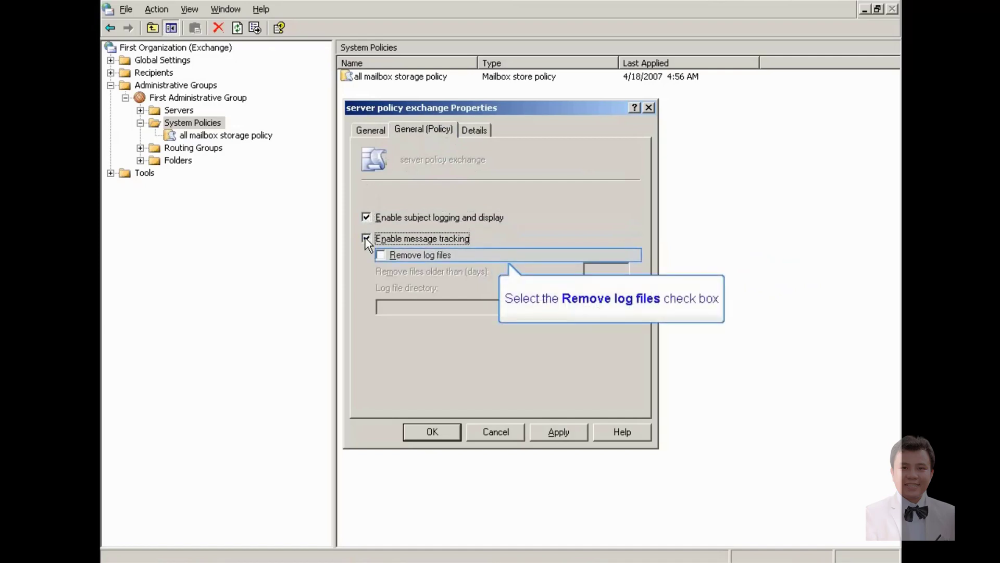
pyautogui.click(381, 255)
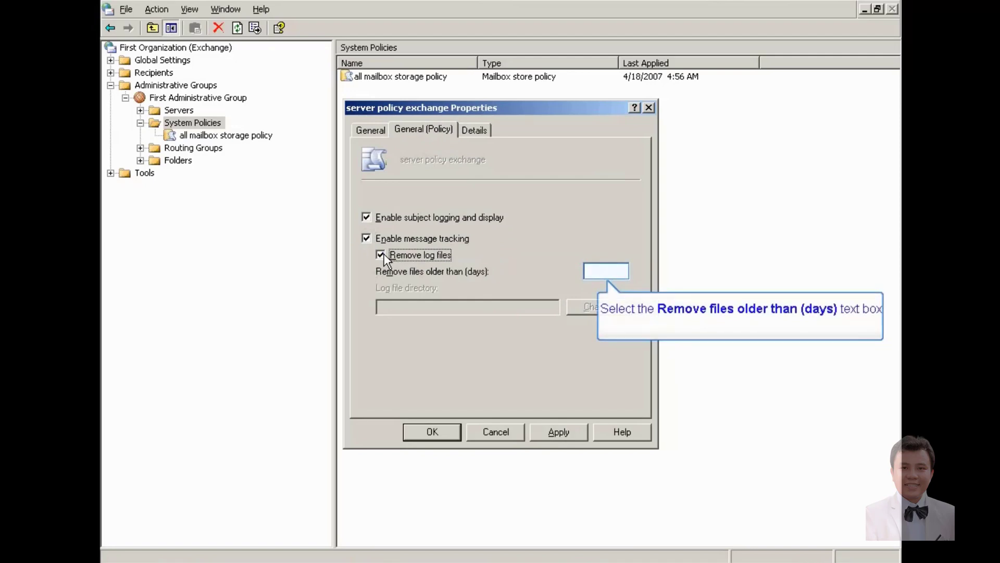
pyautogui.click(590, 269)
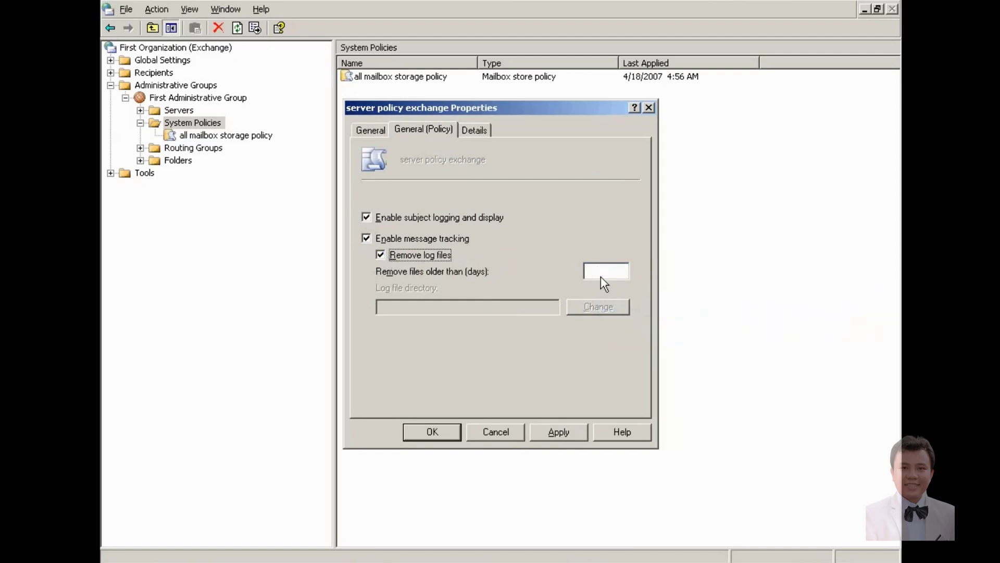
pyautogui.write('1')
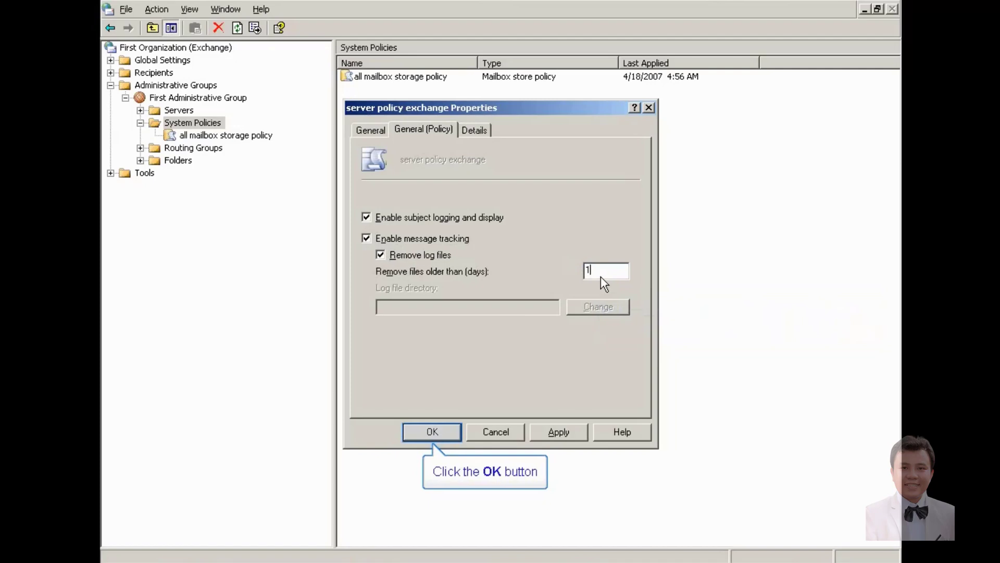
pyautogui.click(432, 432)
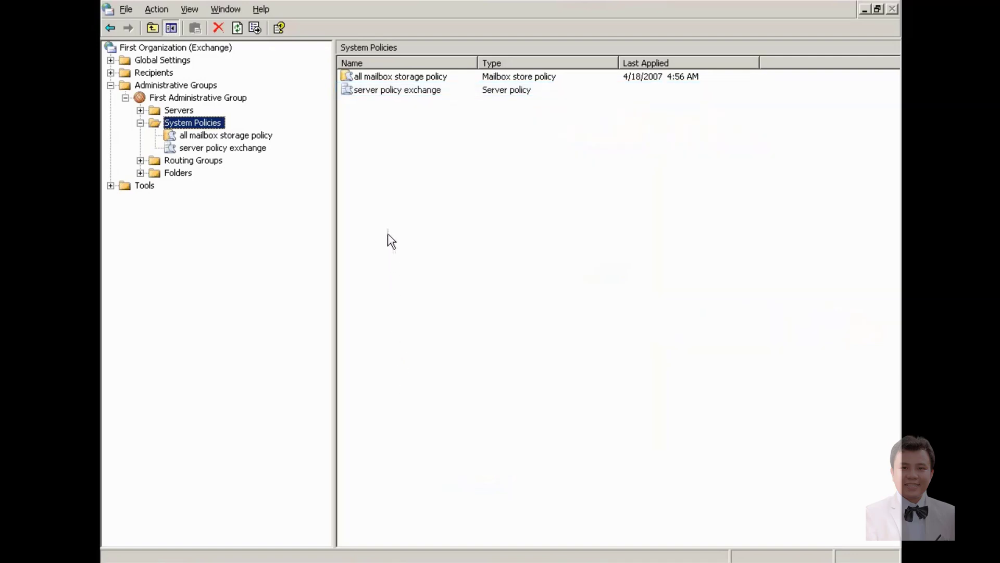
# - Add the server PC09 to the "server policy exchange" policy and accept the addition
pyautogui.click(386, 94)
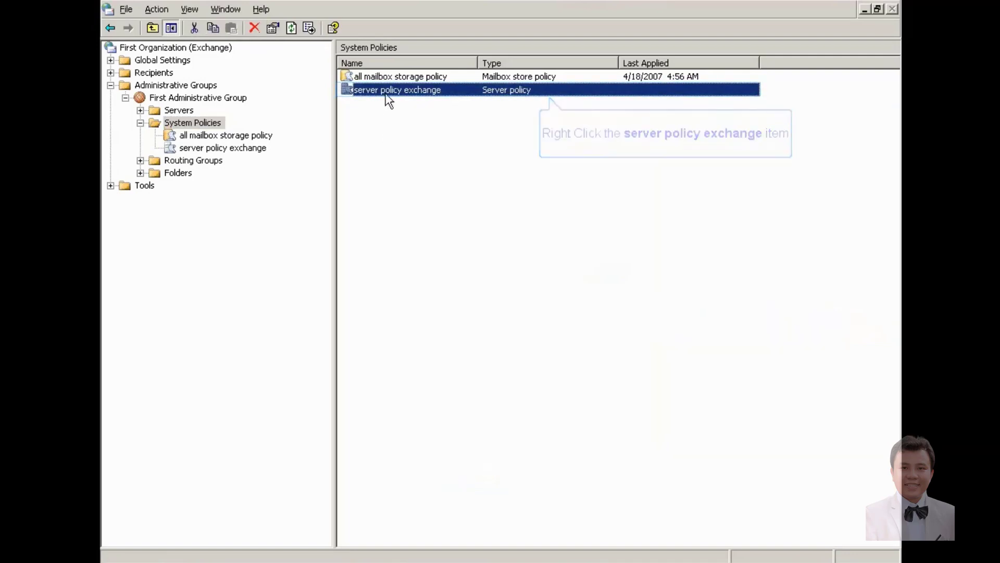
pyautogui.rightClick(387, 100)
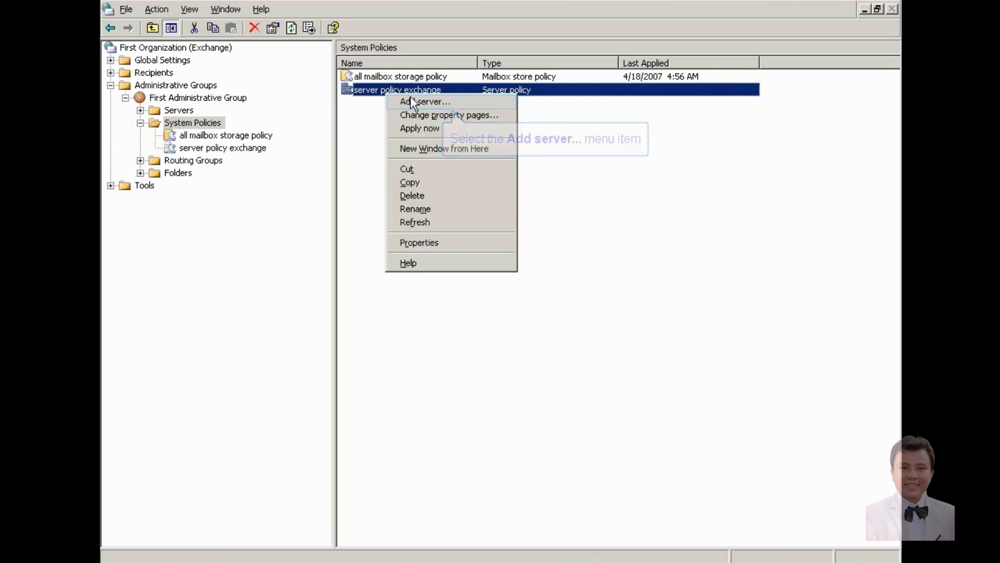
pyautogui.click(414, 101)
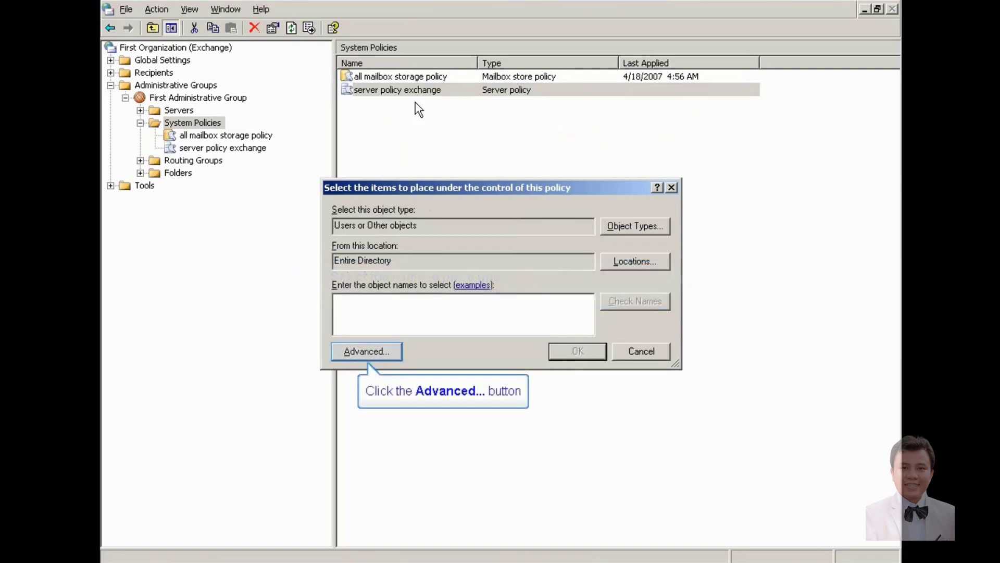
pyautogui.click(374, 351)
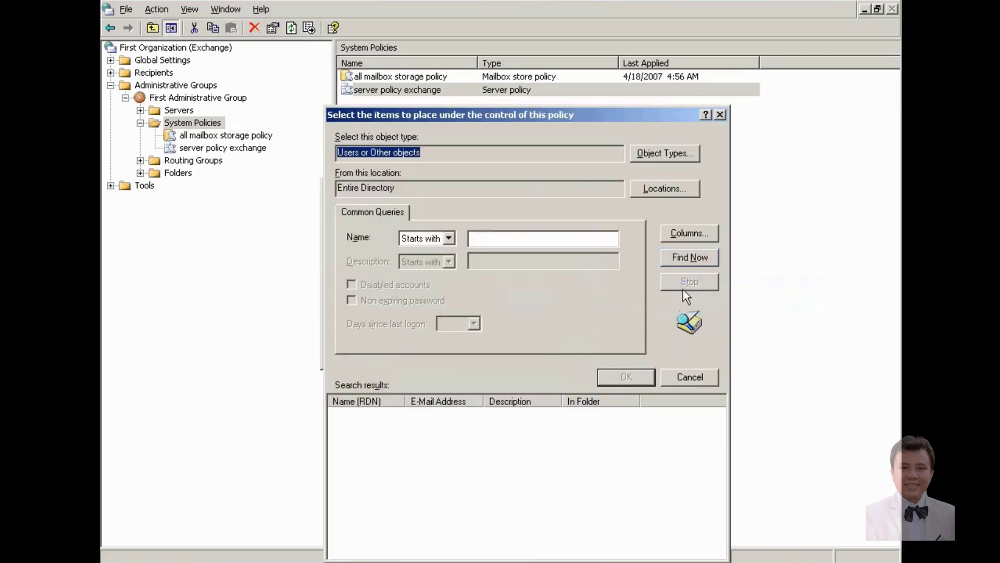
pyautogui.click(695, 261)
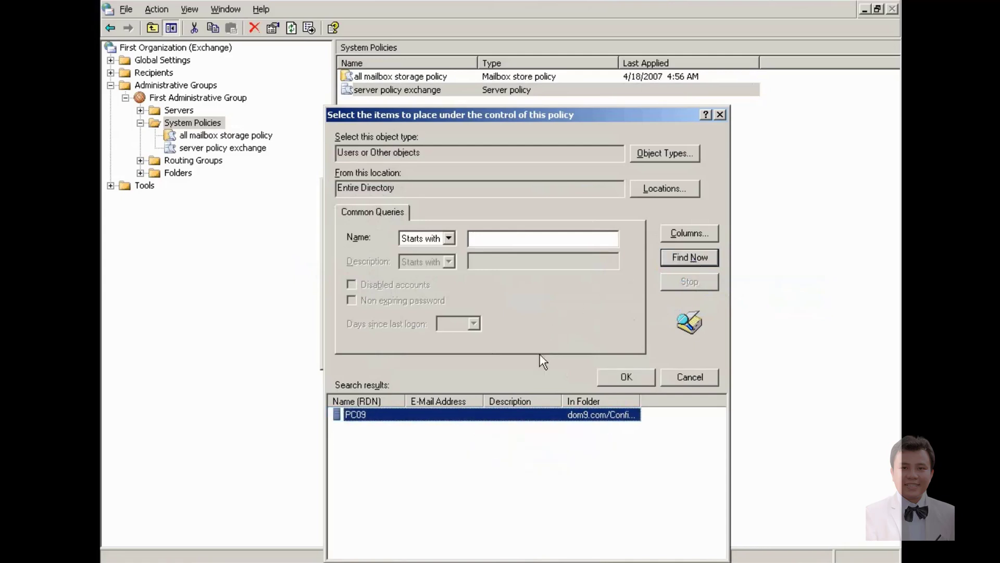
pyautogui.click(535, 422)
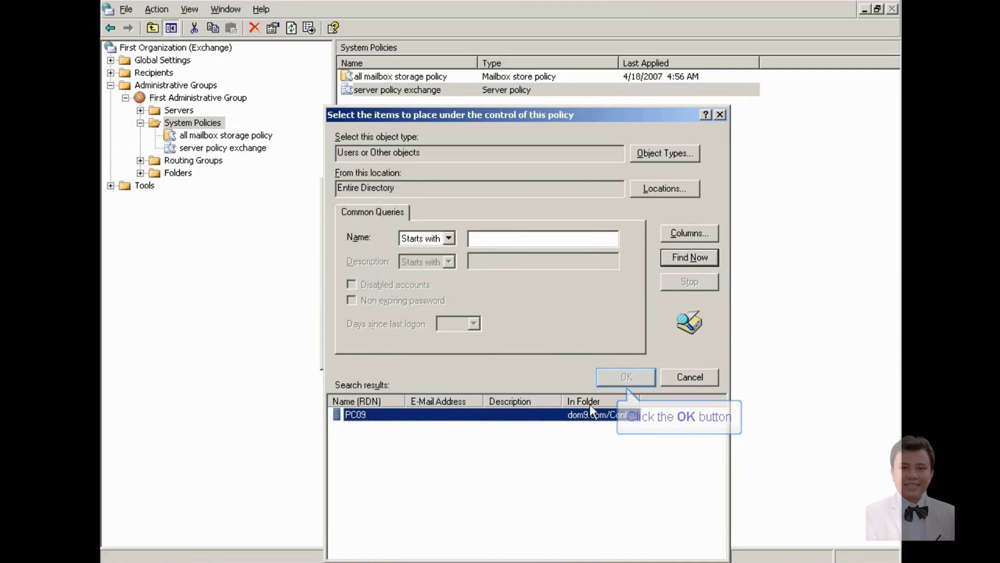
pyautogui.click(607, 375)
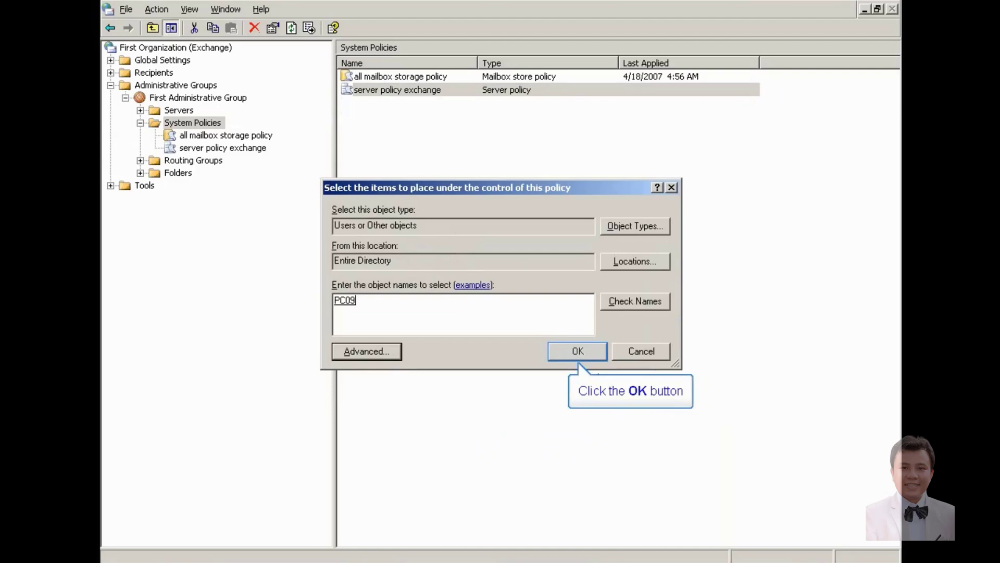
pyautogui.click(579, 350)
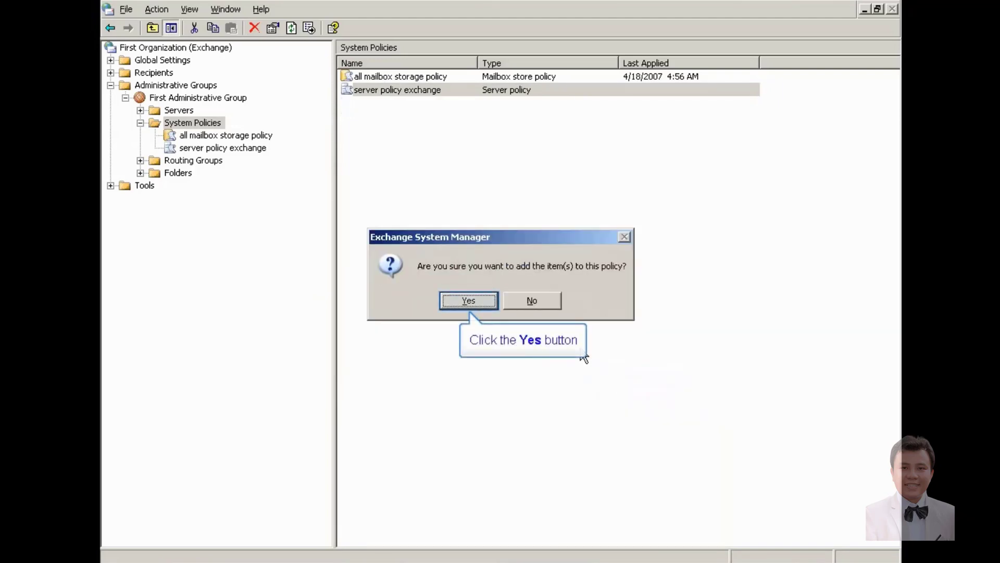
pyautogui.click(462, 300)
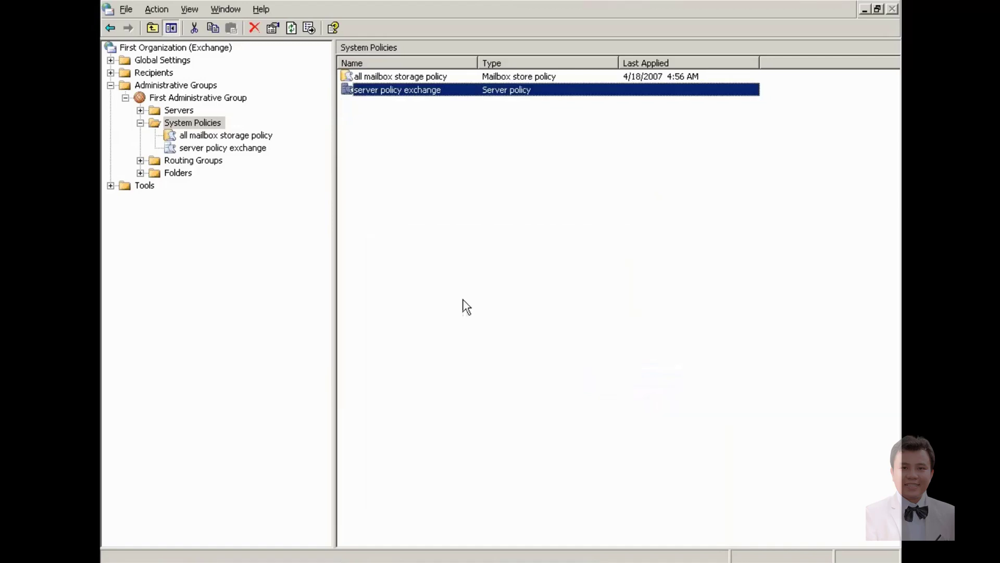